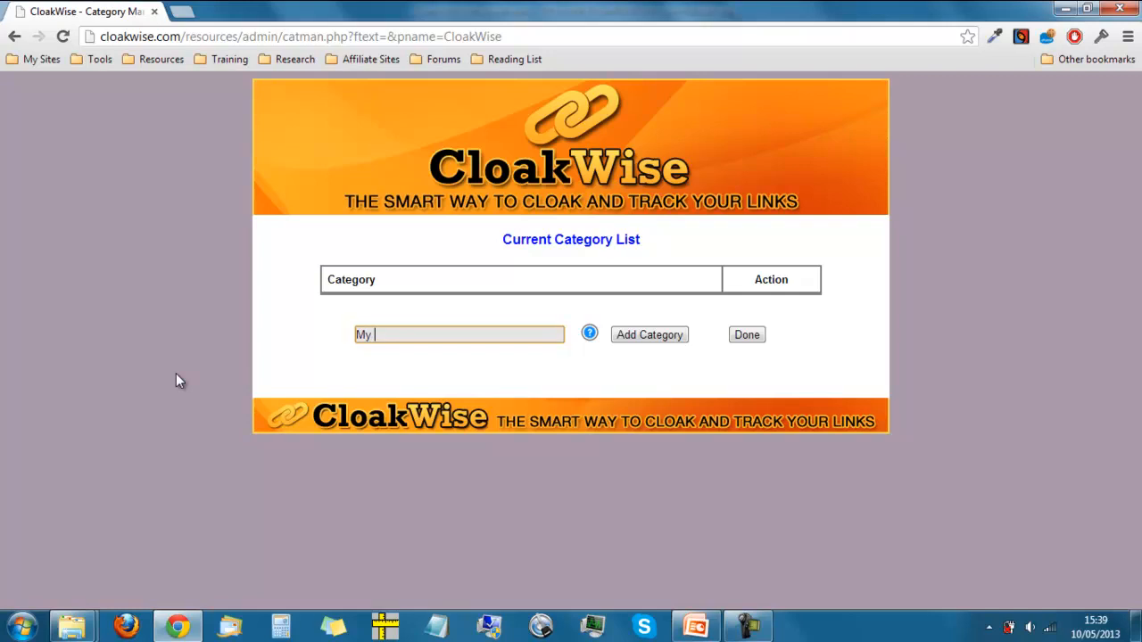
# Step: Add the categories My Products, tools, Offers and graphics, and check that the link form offers them
pyautogui.write('cts')
pyautogui.click(647, 343)
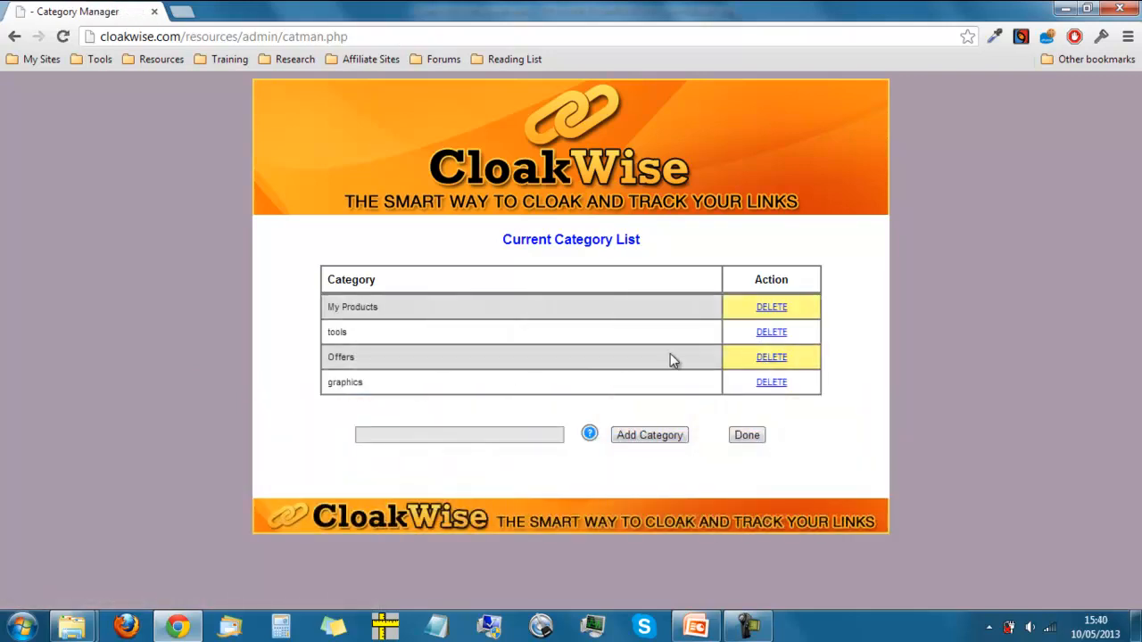
pyautogui.click(754, 439)
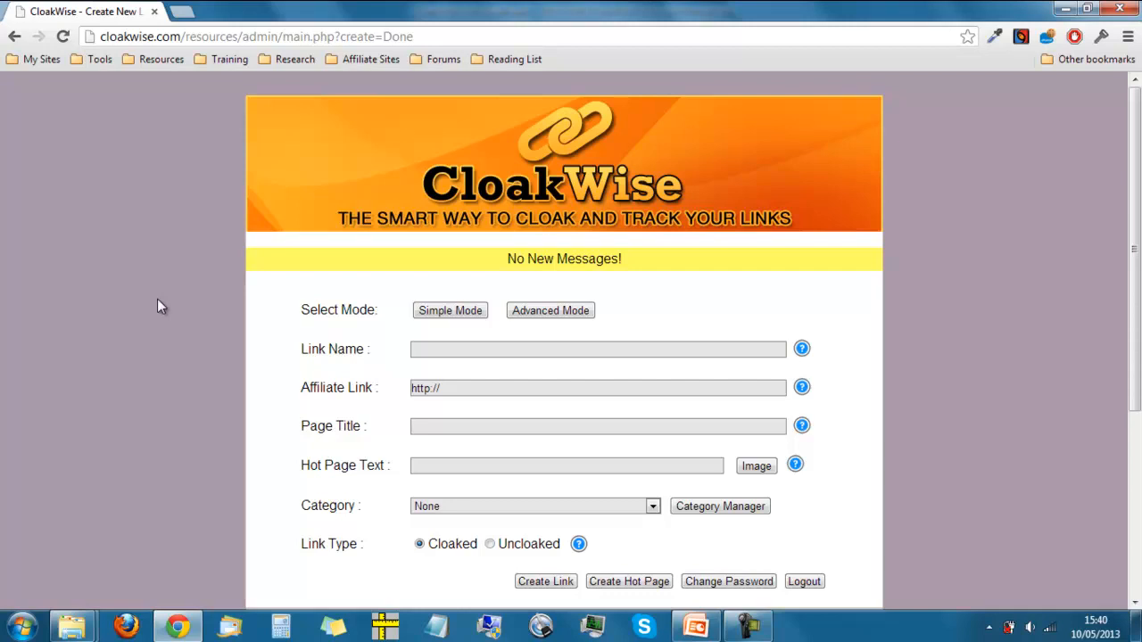
pyautogui.click(653, 507)
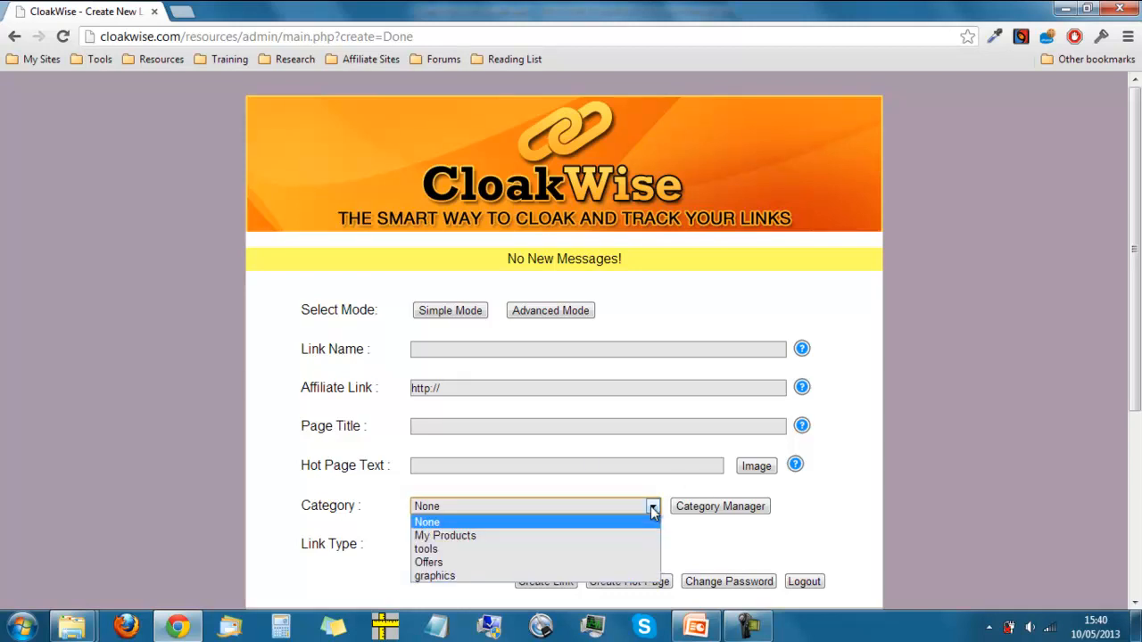
pyautogui.click(653, 507)
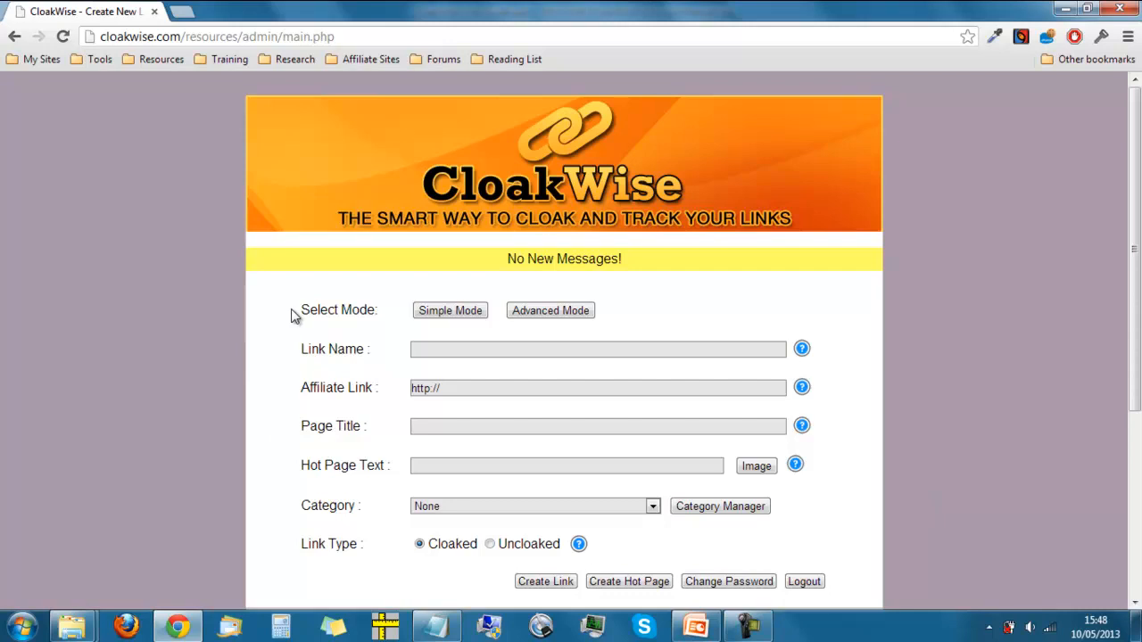
pyautogui.click(443, 316)
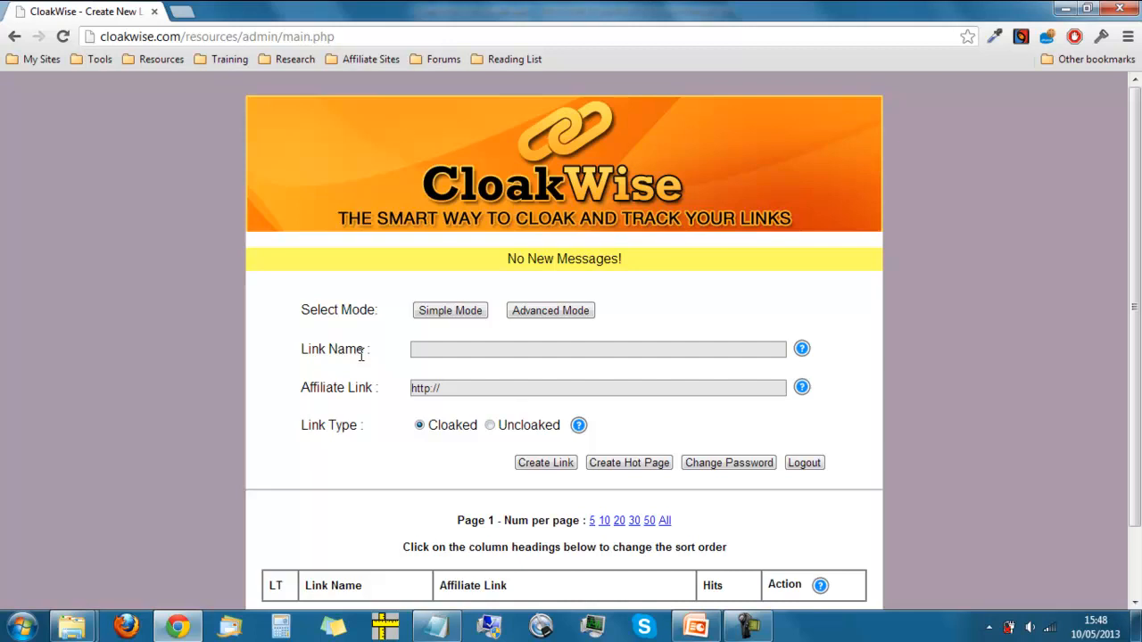
pyautogui.click(568, 314)
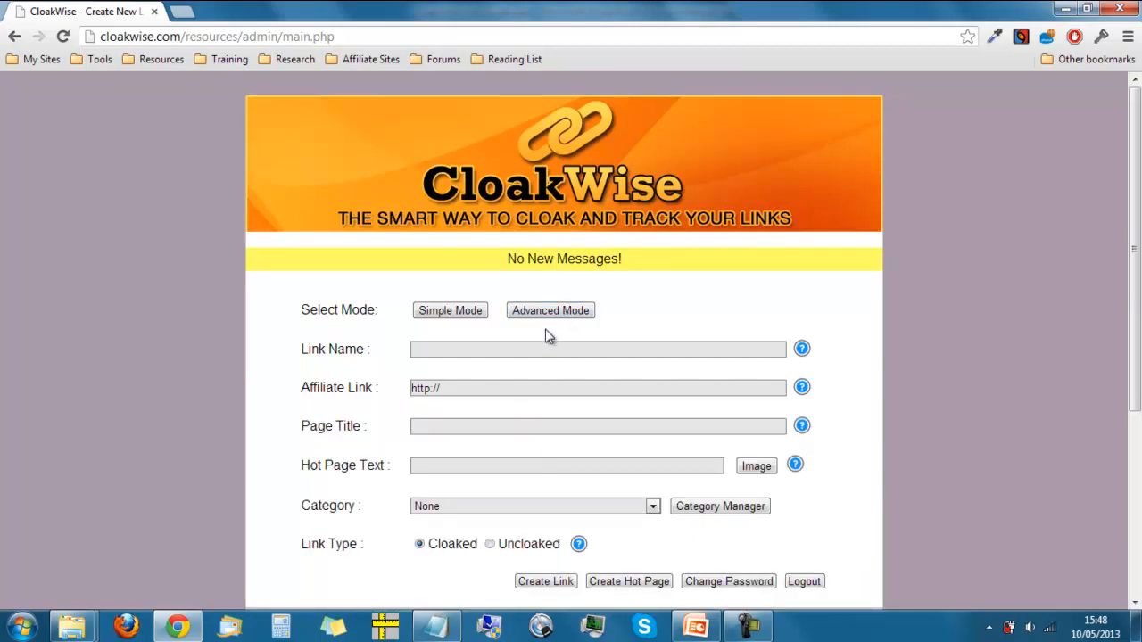
pyautogui.click(453, 351)
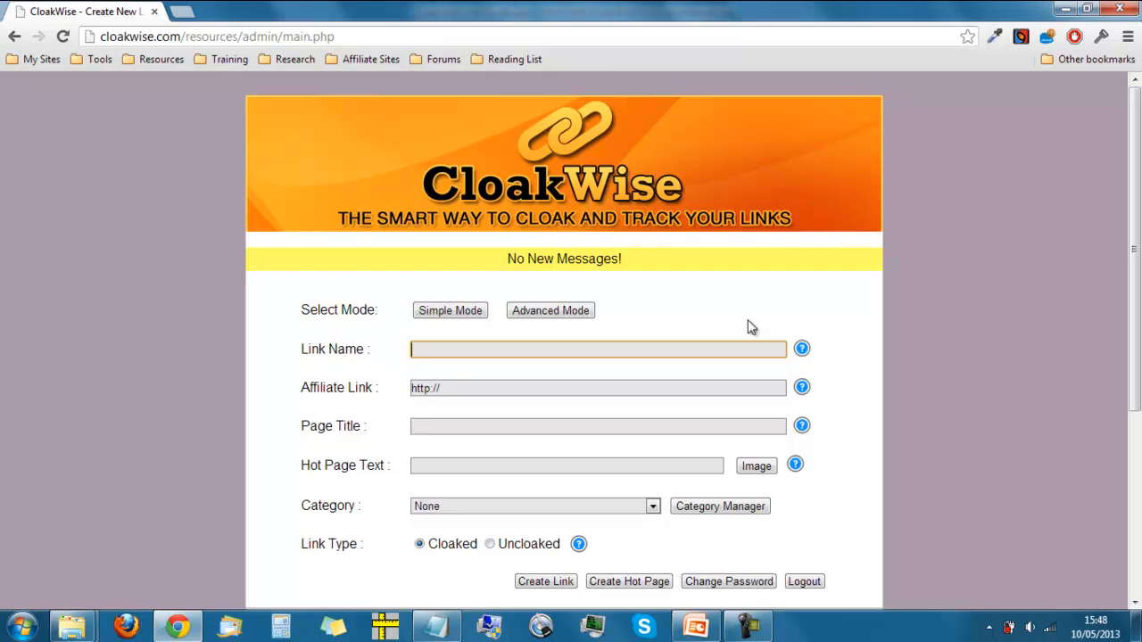
pyautogui.moveTo(801, 348)
pyautogui.write('svd')
pyautogui.moveTo(454, 390); pyautogui.dragTo(364, 387)
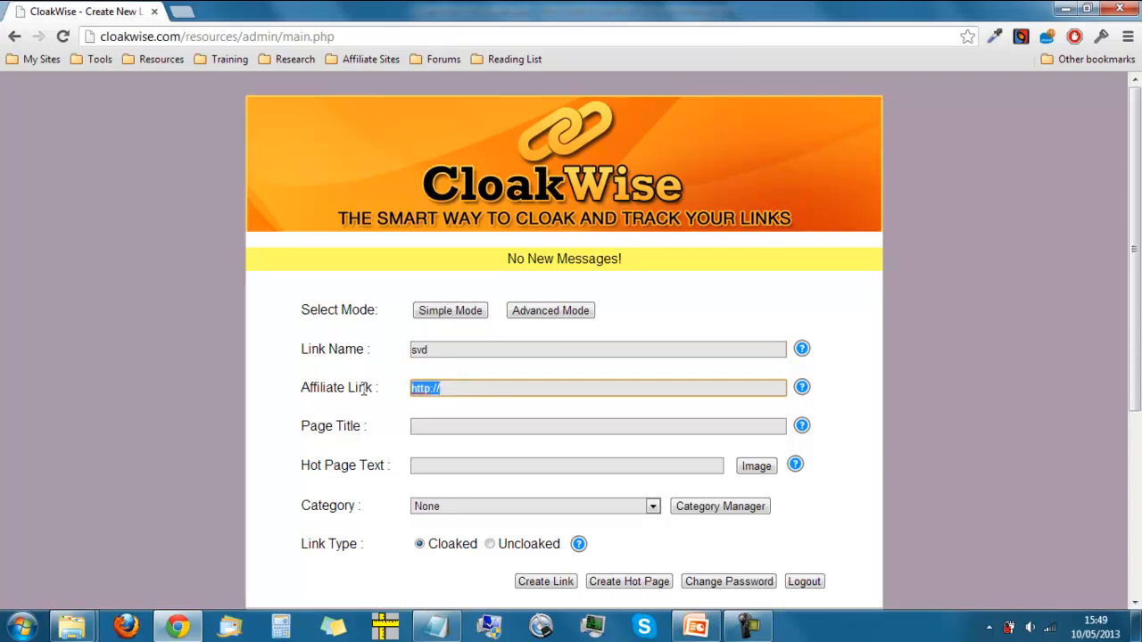
pyautogui.write('http://www.warriorplus.com/w/v/zbs5ww')
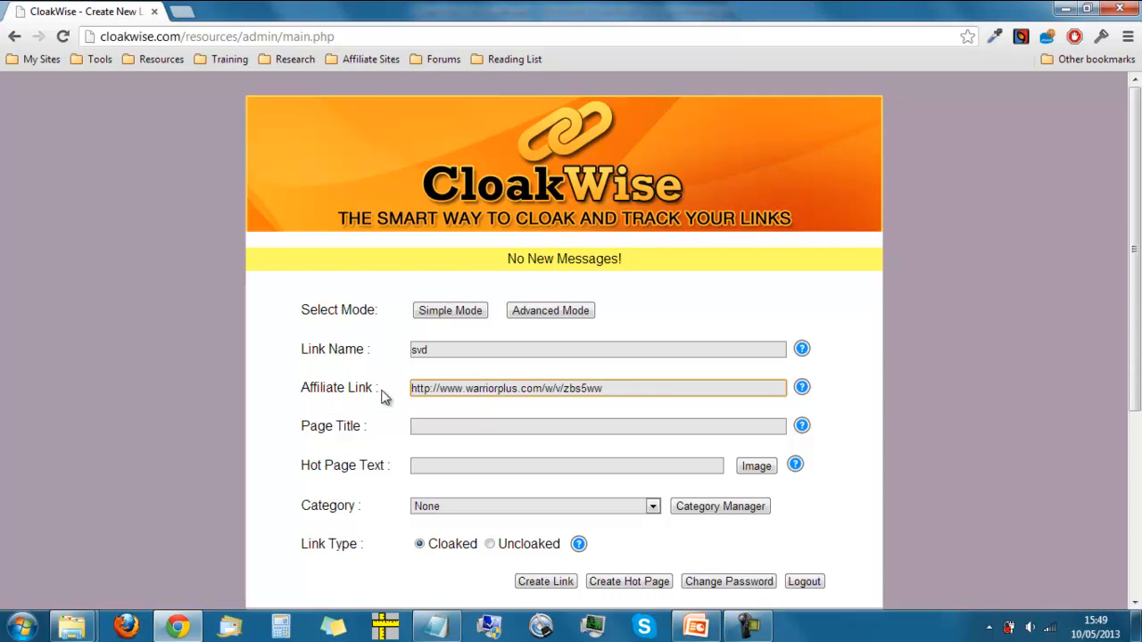
# Step: Set the page title to "Deliver Video Courses" and the hot page text to "New Software Allows You to Deliver Video Courses in a Single File"
pyautogui.click(458, 430)
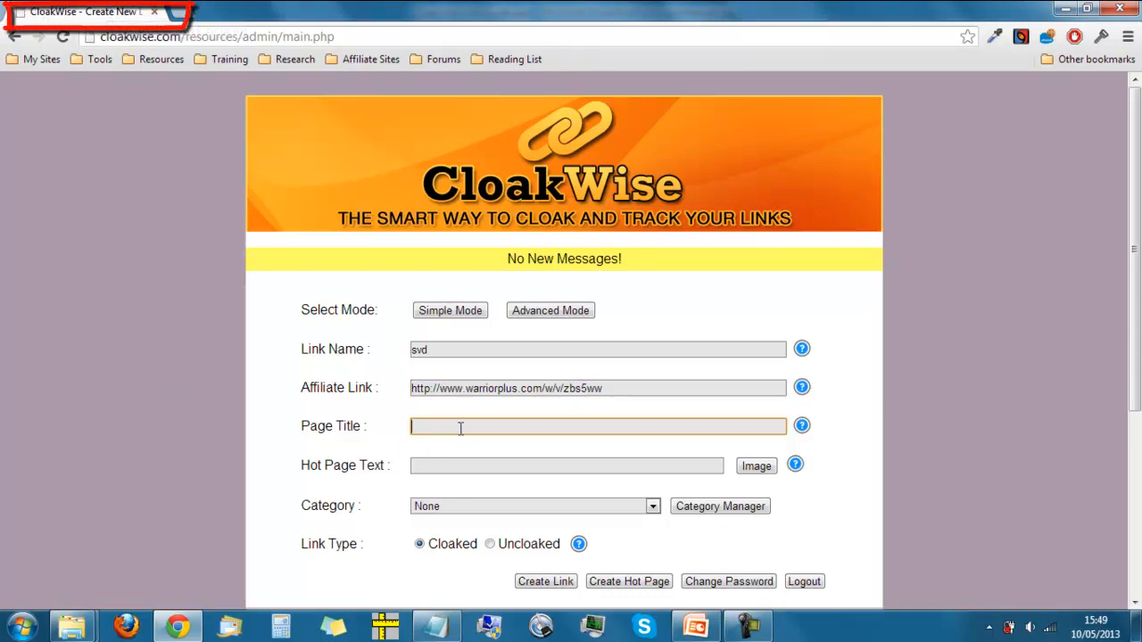
pyautogui.write('Deliver ')
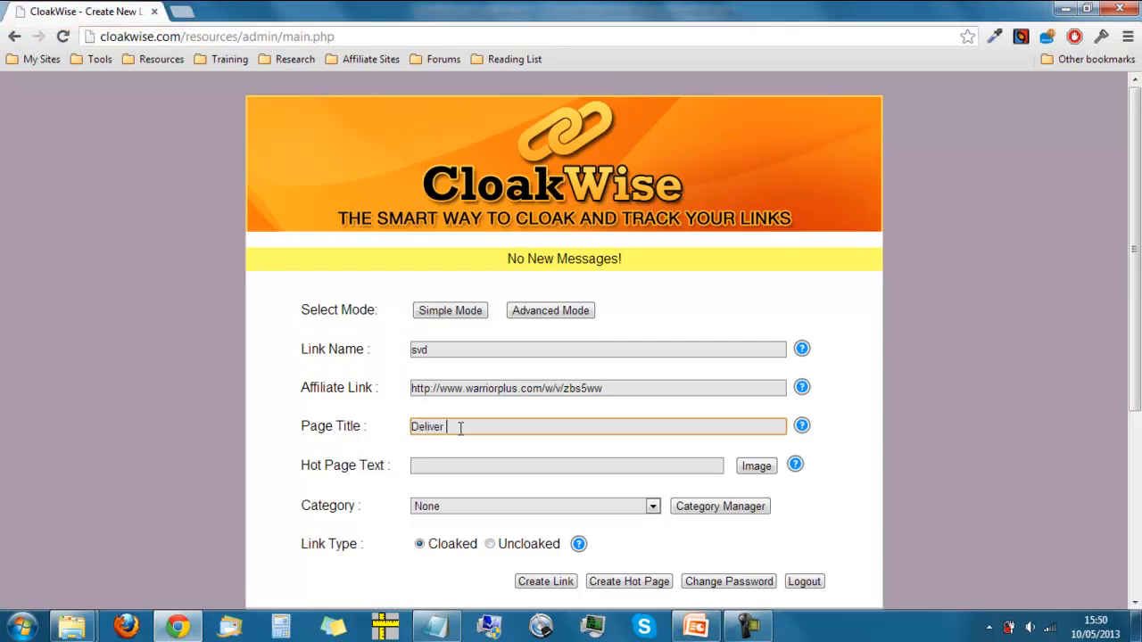
pyautogui.write('Video Courses')
pyautogui.click(469, 464)
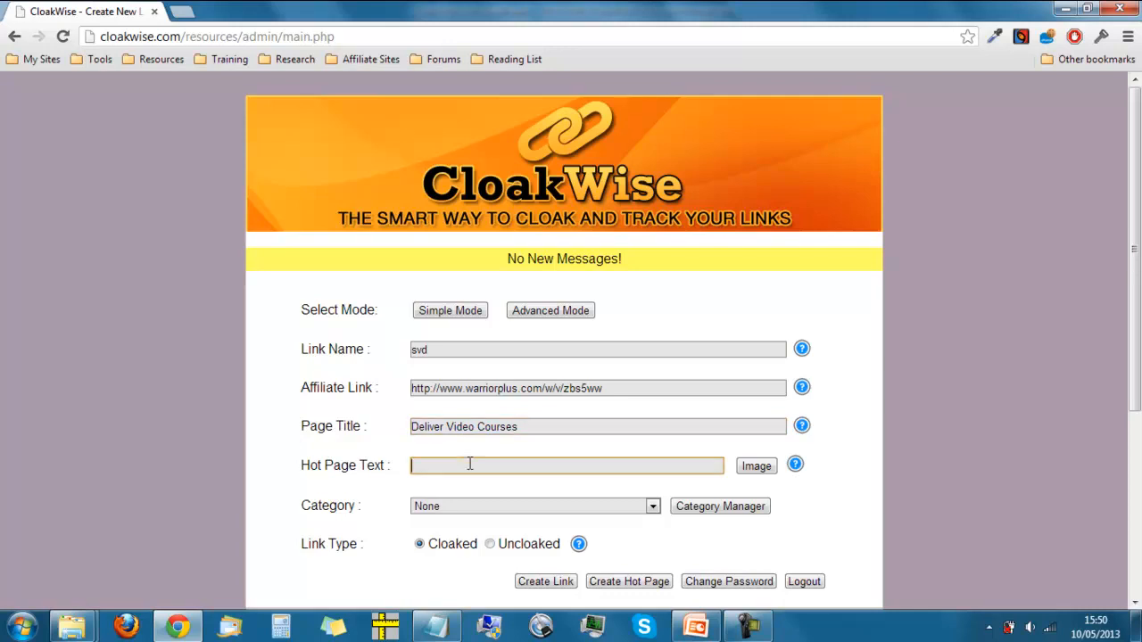
pyautogui.scroll(-2, 255, 447)
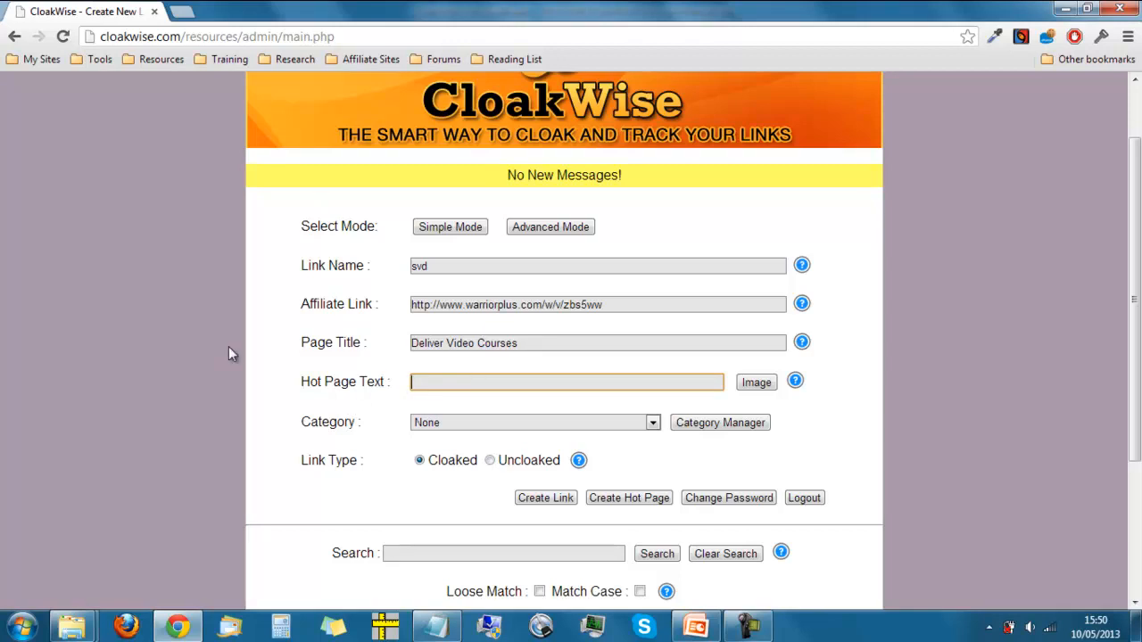
pyautogui.write('New Software Allows You to Deliver Video Courses in a Single File')
pyautogui.press('Home')
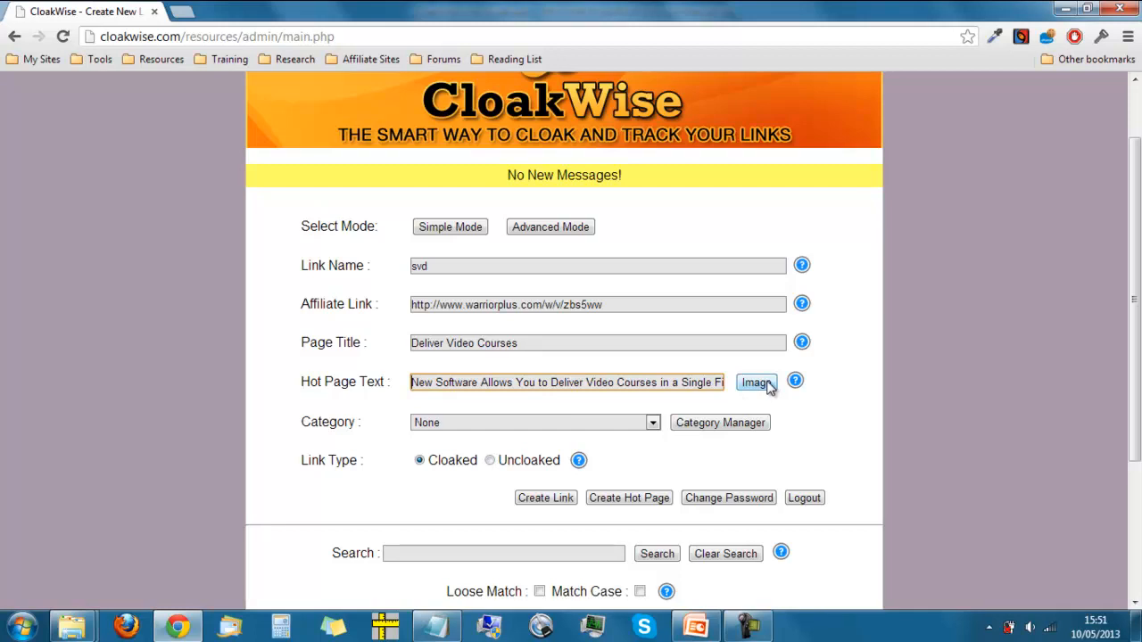
# Step: Assign the svd link to the My Products category and create it as a cloaked link
pyautogui.click(452, 420)
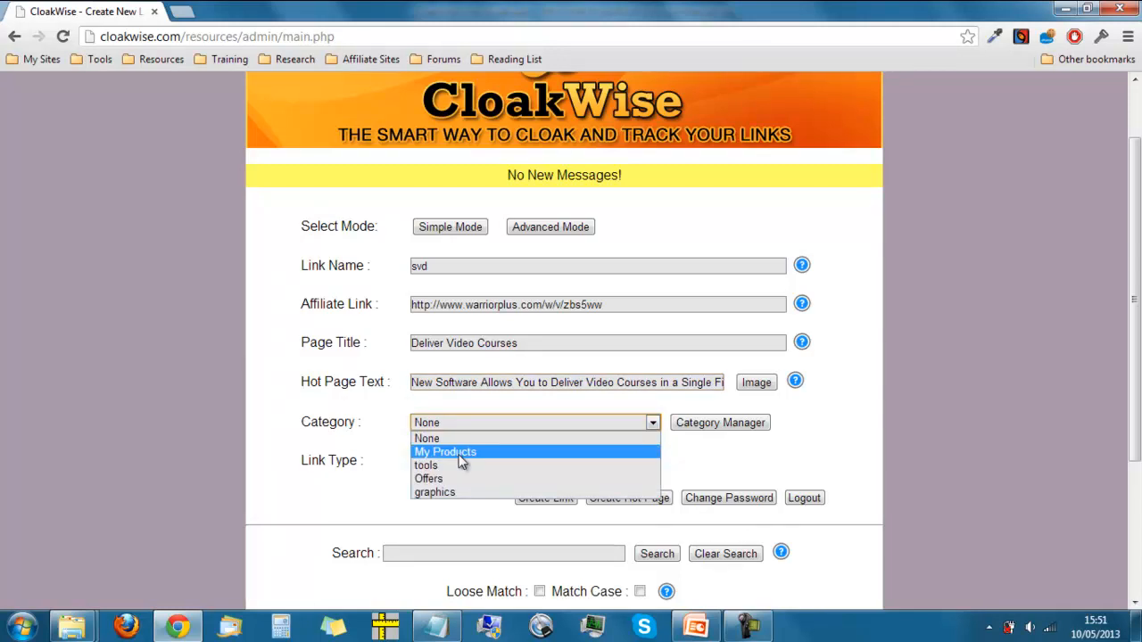
pyautogui.click(482, 454)
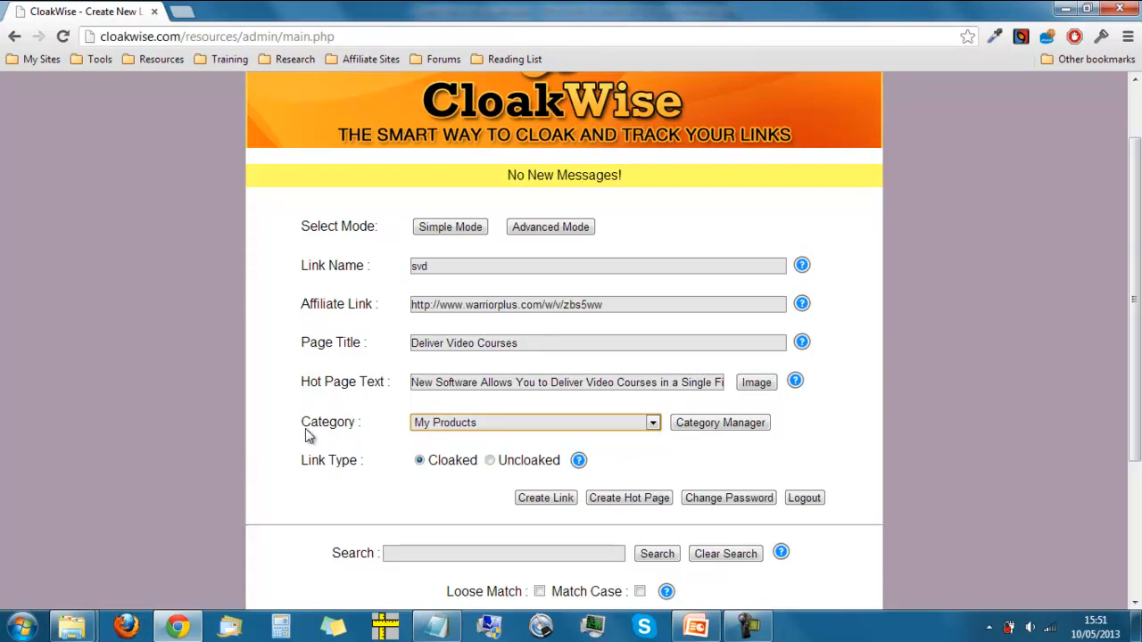
pyautogui.scroll(-3, 301, 431)
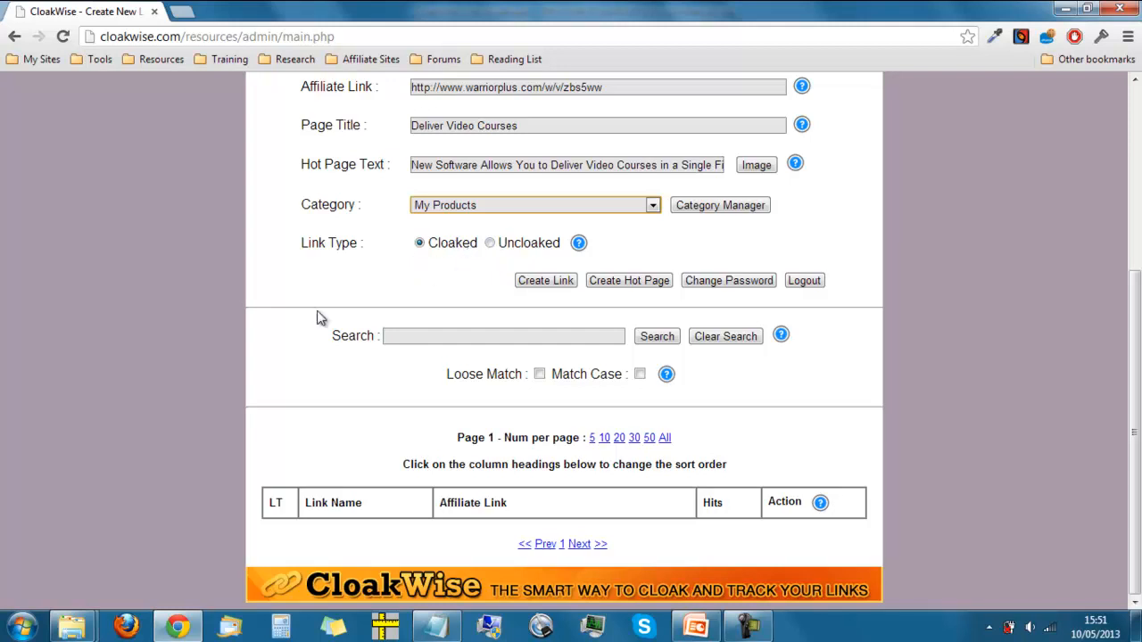
pyautogui.scroll(1, 314, 332)
pyautogui.scroll(-1, 314, 332)
pyautogui.click(553, 281)
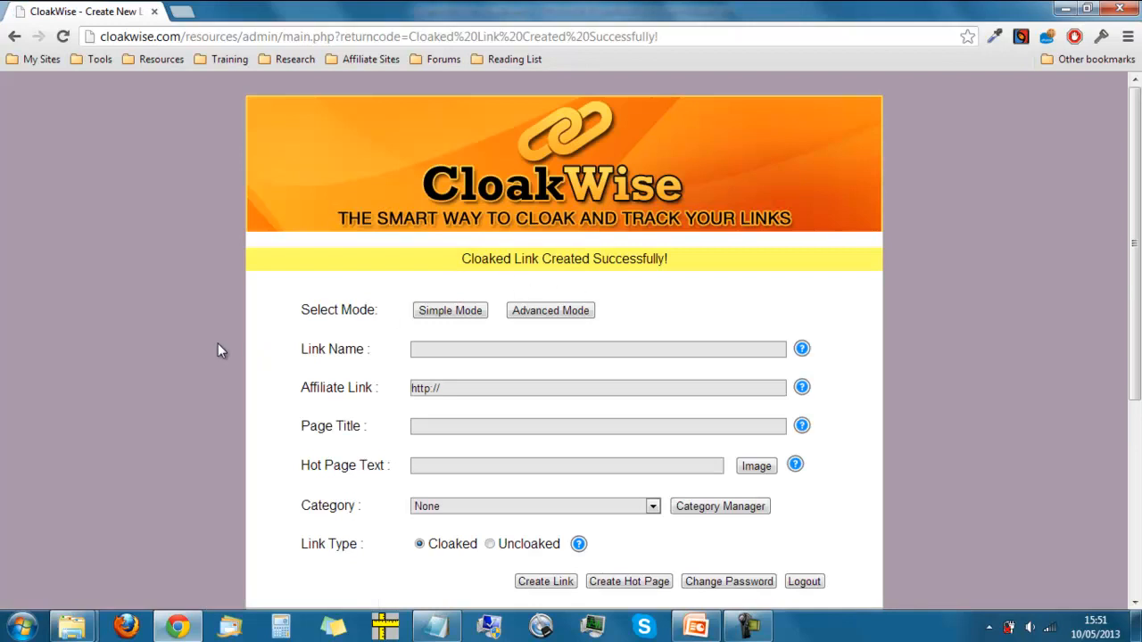
# Step: Open the svd link from the link list to test its cloaked page, and return to the link manager
pyautogui.scroll(-4, 219, 348)
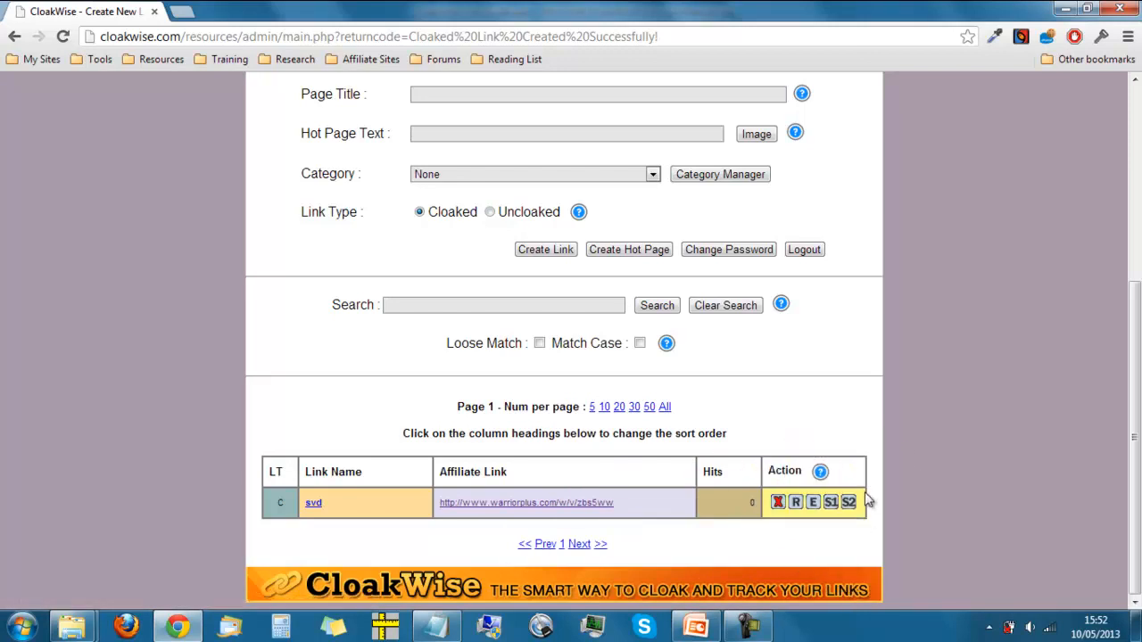
pyautogui.moveTo(820, 475)
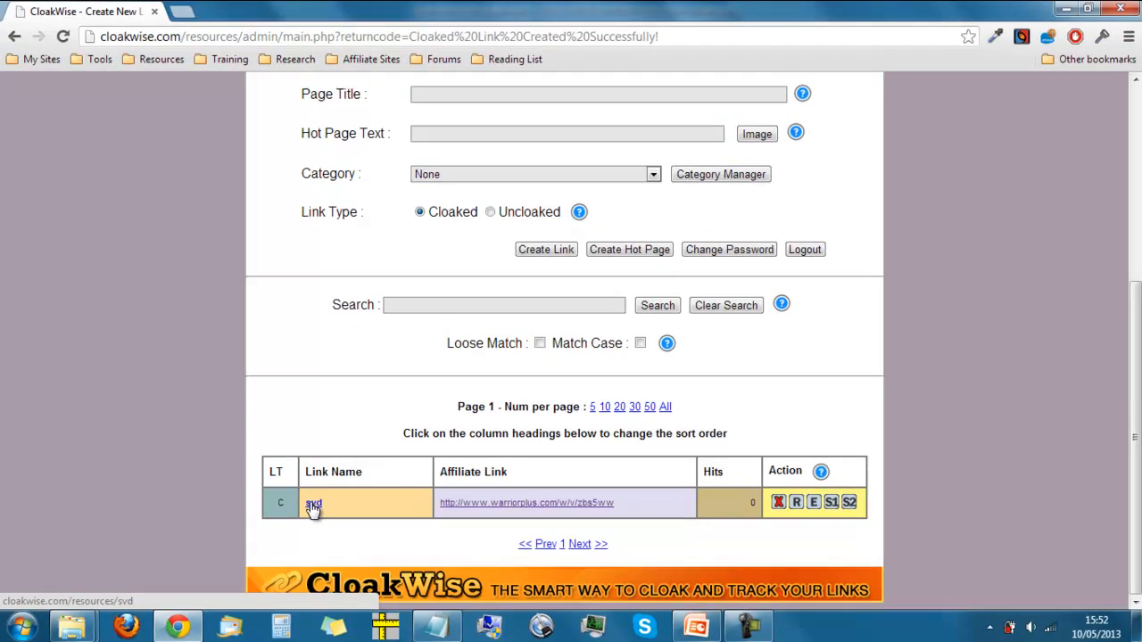
pyautogui.click(812, 284)
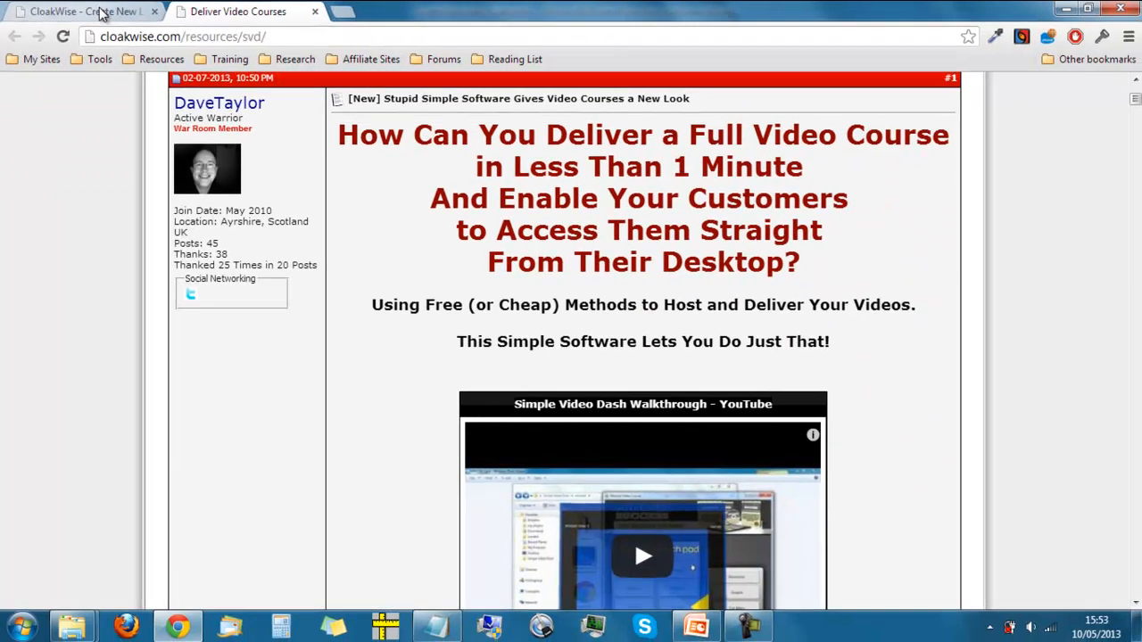
pyautogui.click(101, 13)
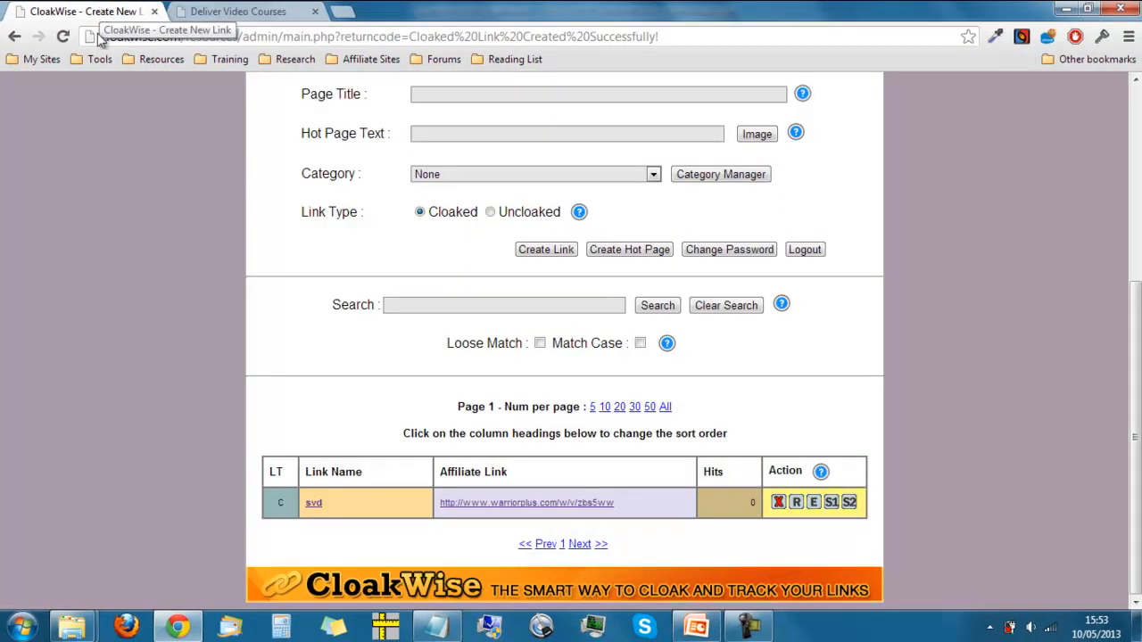
pyautogui.scroll(4, 125, 285)
pyautogui.scroll(-2, 125, 286)
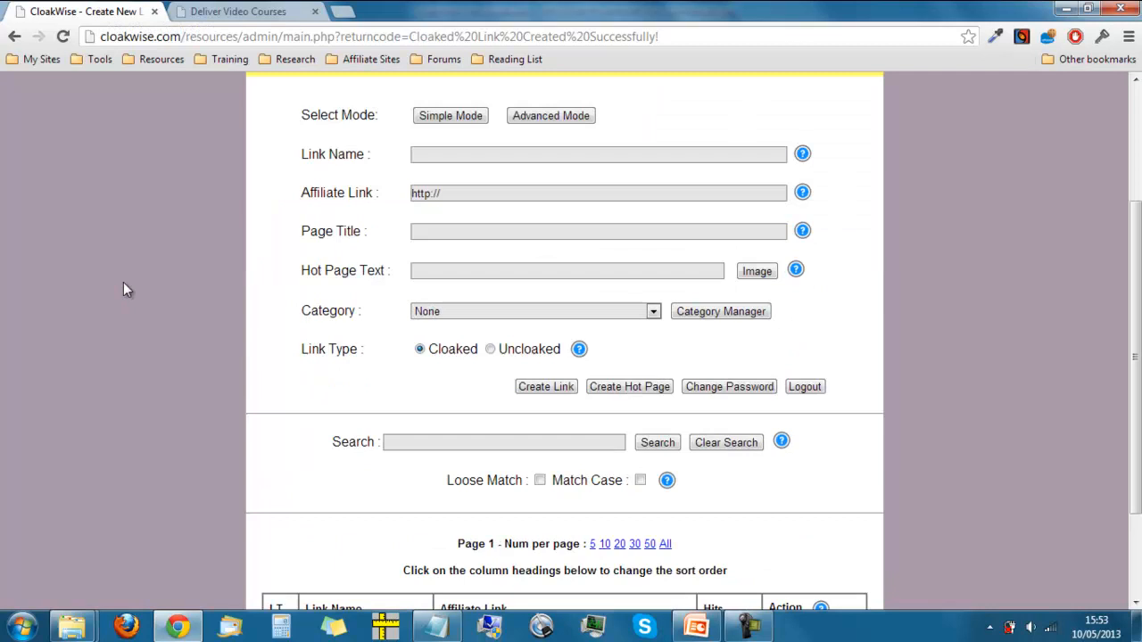
pyautogui.click(440, 158)
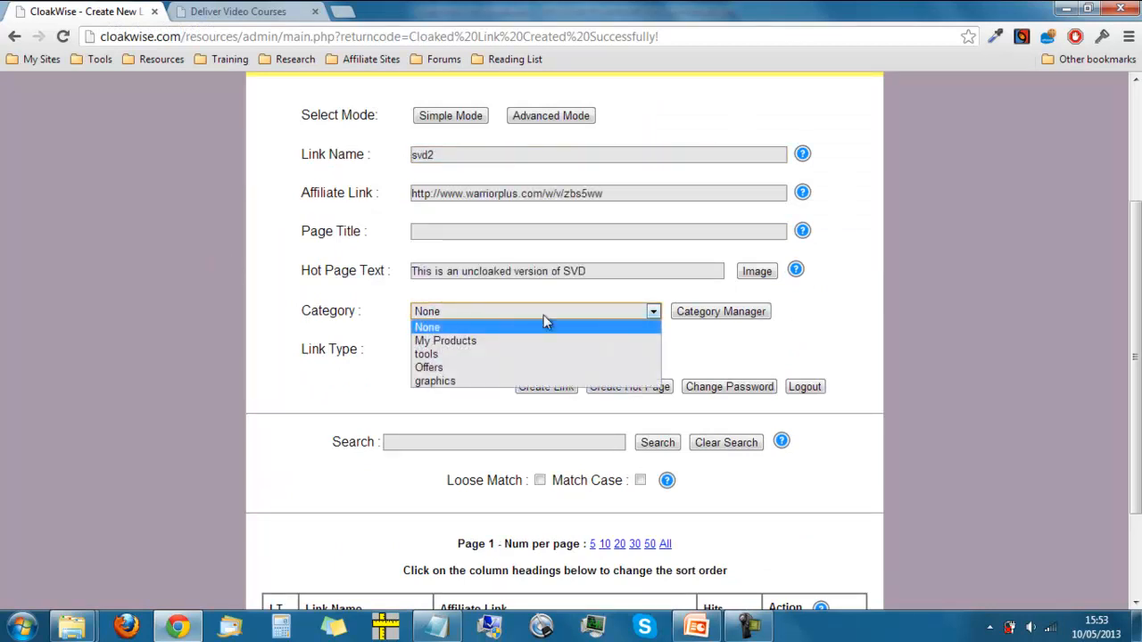
pyautogui.click(463, 355)
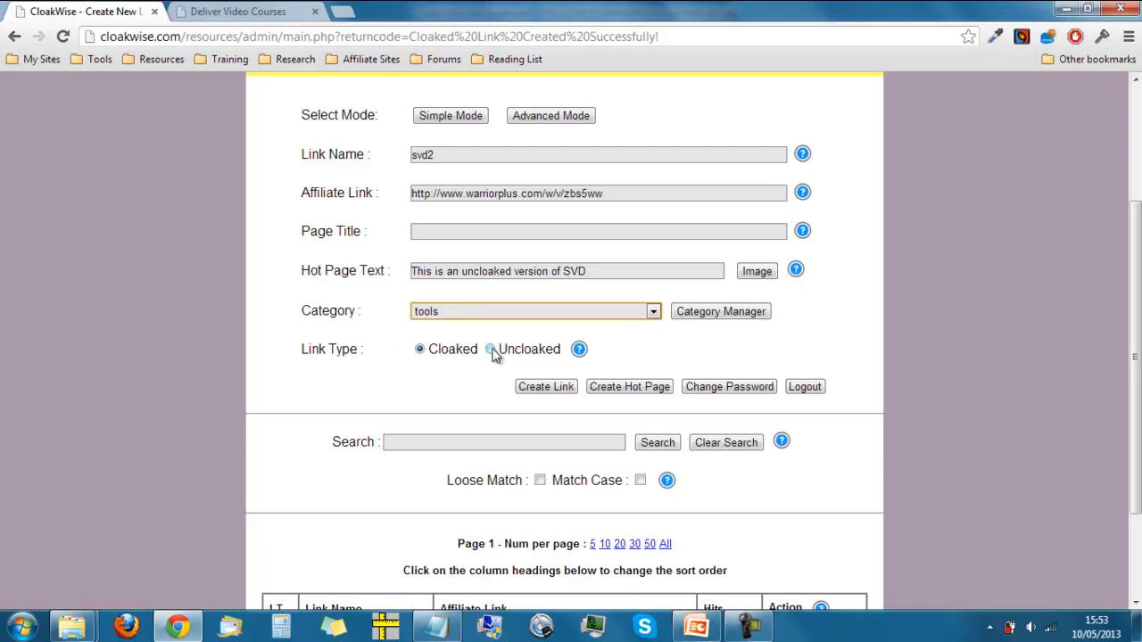
pyautogui.click(491, 350)
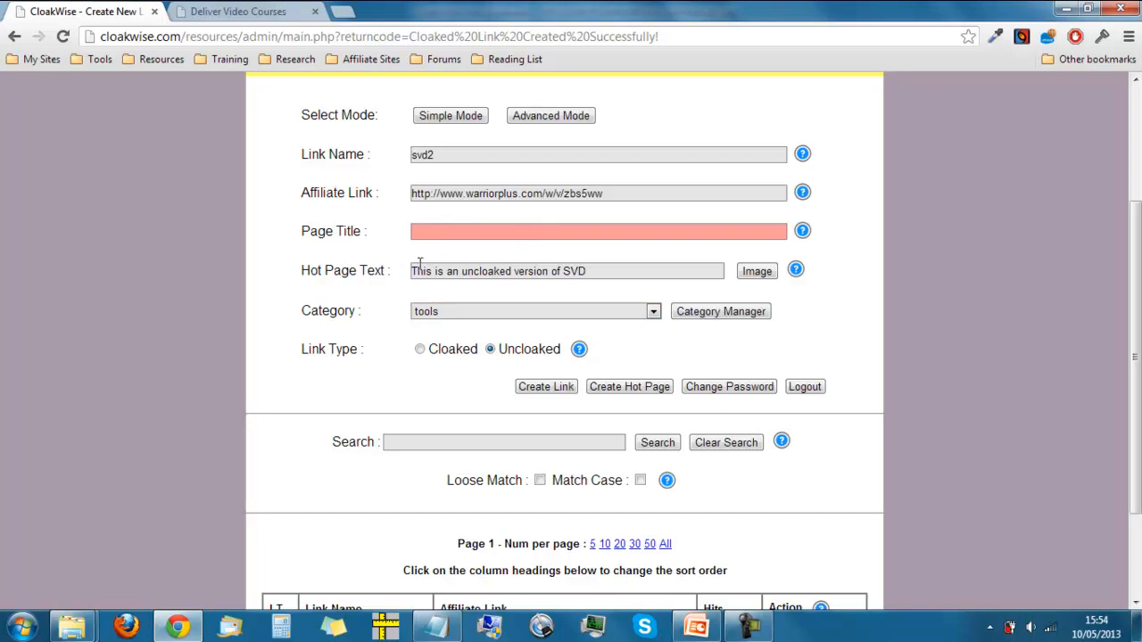
pyautogui.click(469, 232)
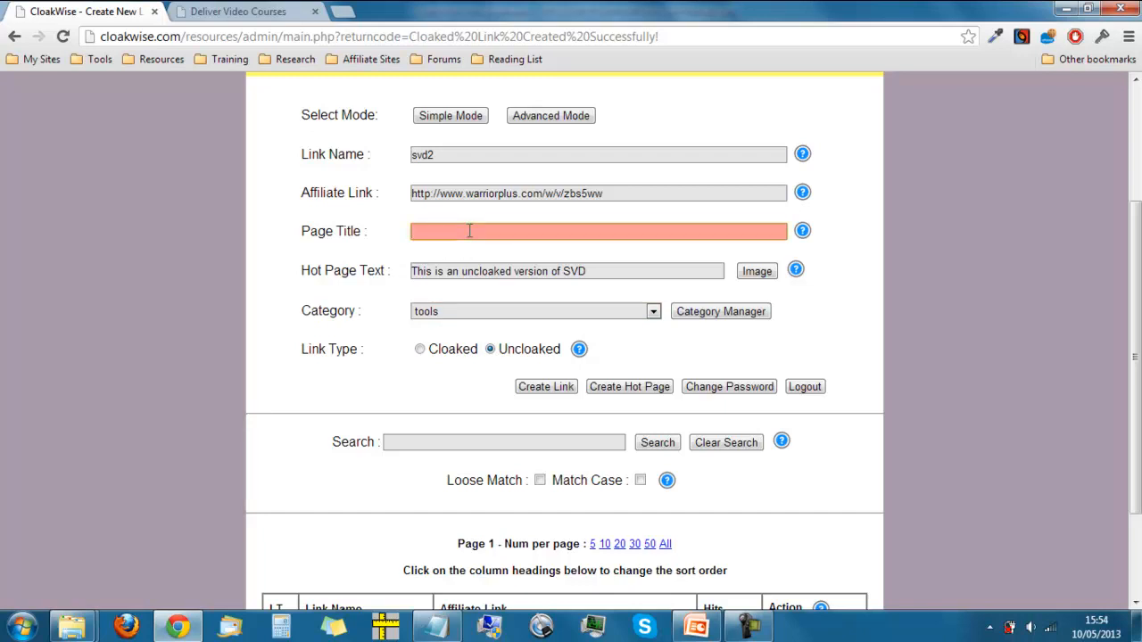
pyautogui.click(552, 388)
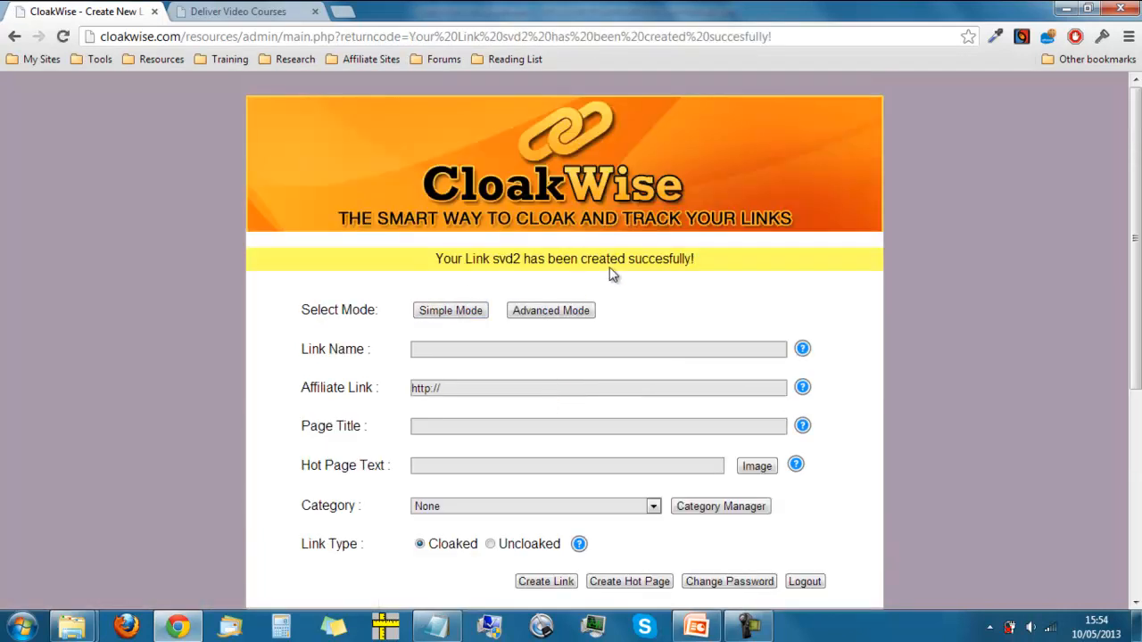
# Step: Open the svd2 link to test its destination, and reload the link manager to check the hit counts
pyautogui.scroll(-4, 204, 316)
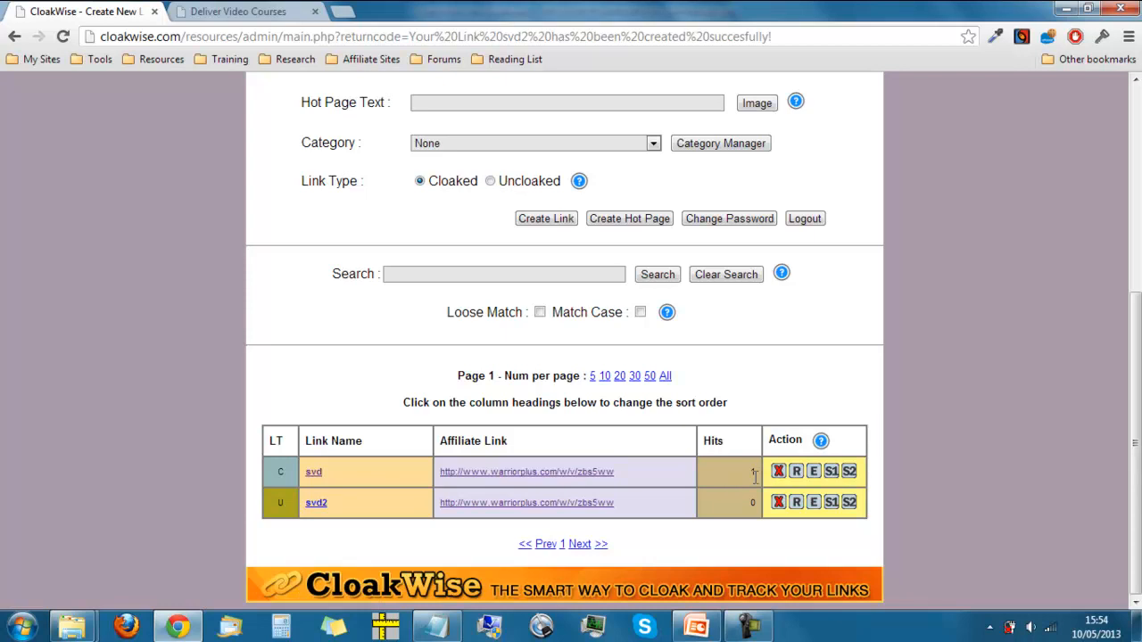
pyautogui.click(317, 505)
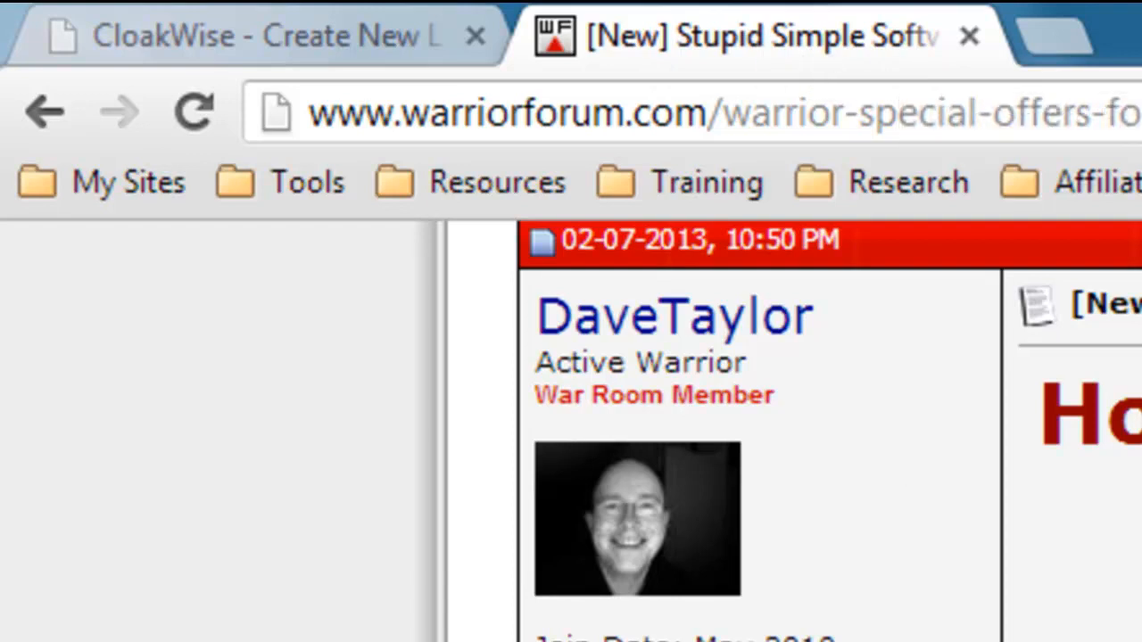
pyautogui.scroll(5, 794, 431)
pyautogui.scroll(-5, 794, 431)
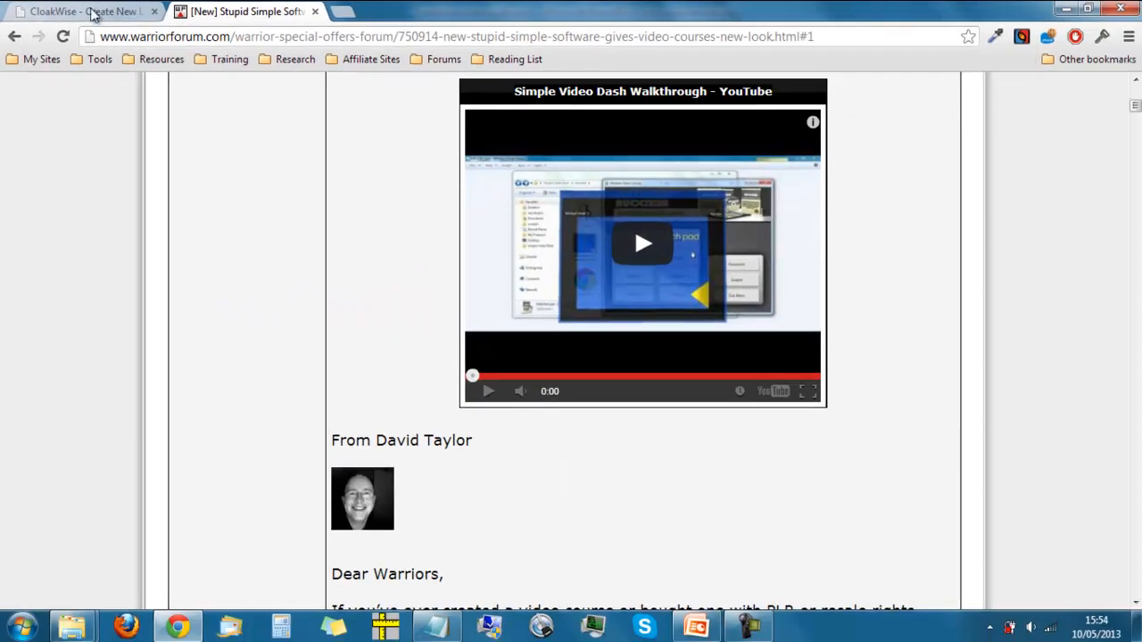
pyautogui.click(89, 15)
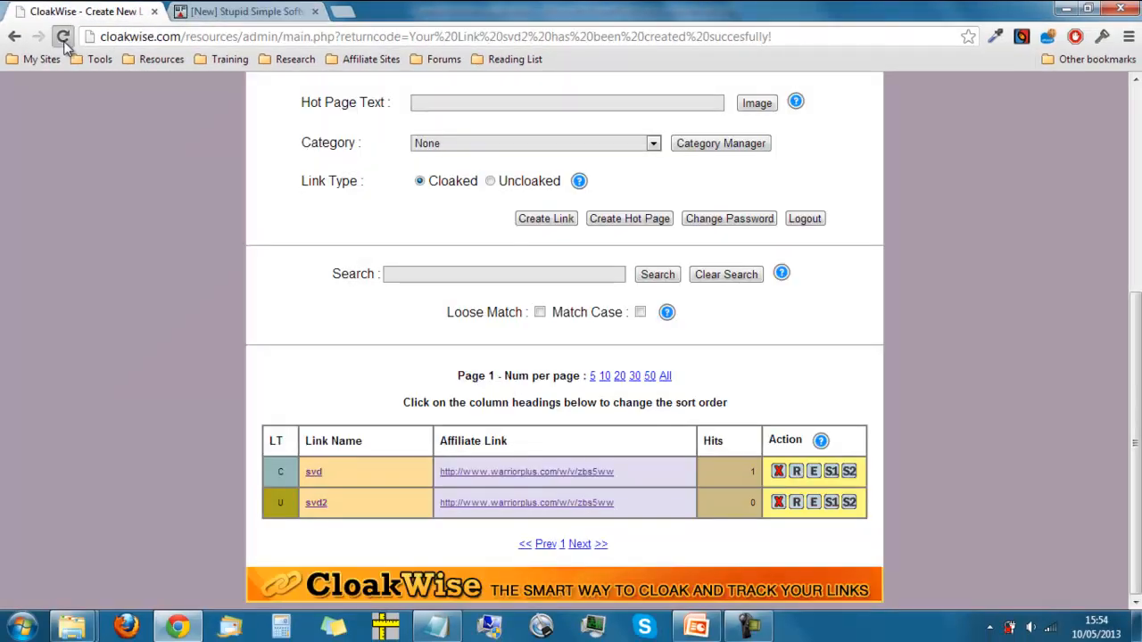
pyautogui.click(62, 36)
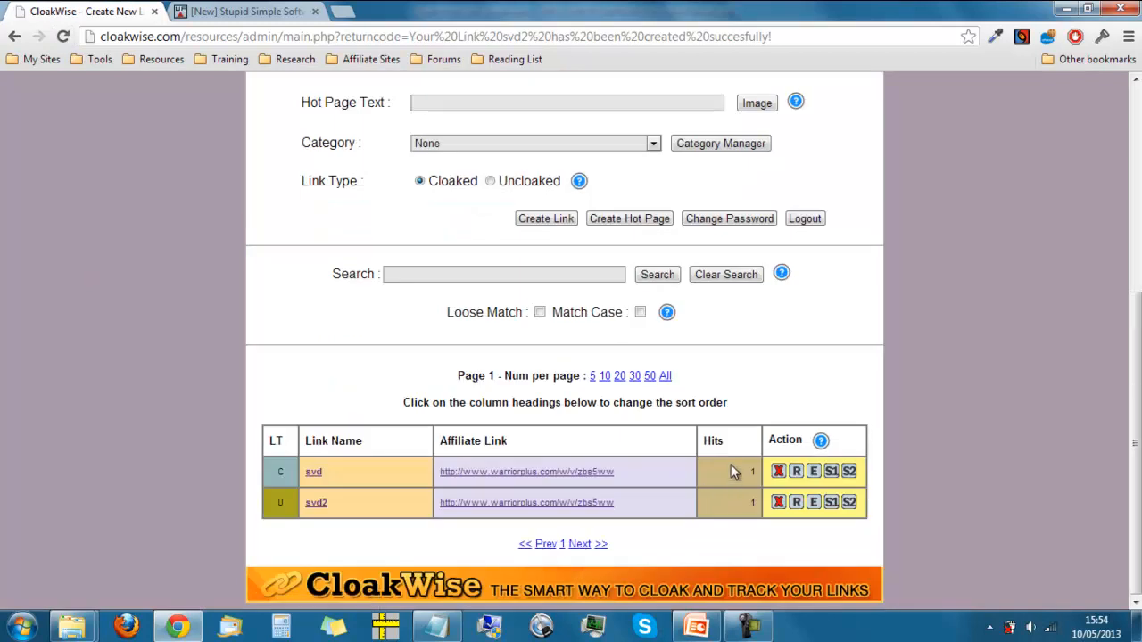
# Step: Reset the hit counter of the svd link
pyautogui.click(797, 473)
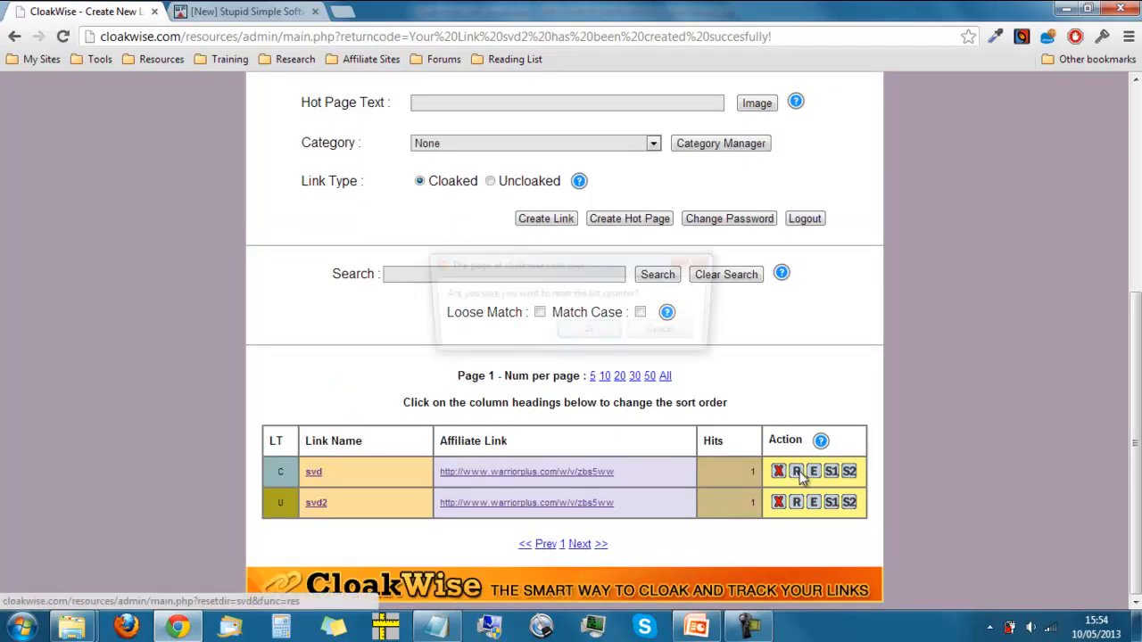
pyautogui.click(585, 338)
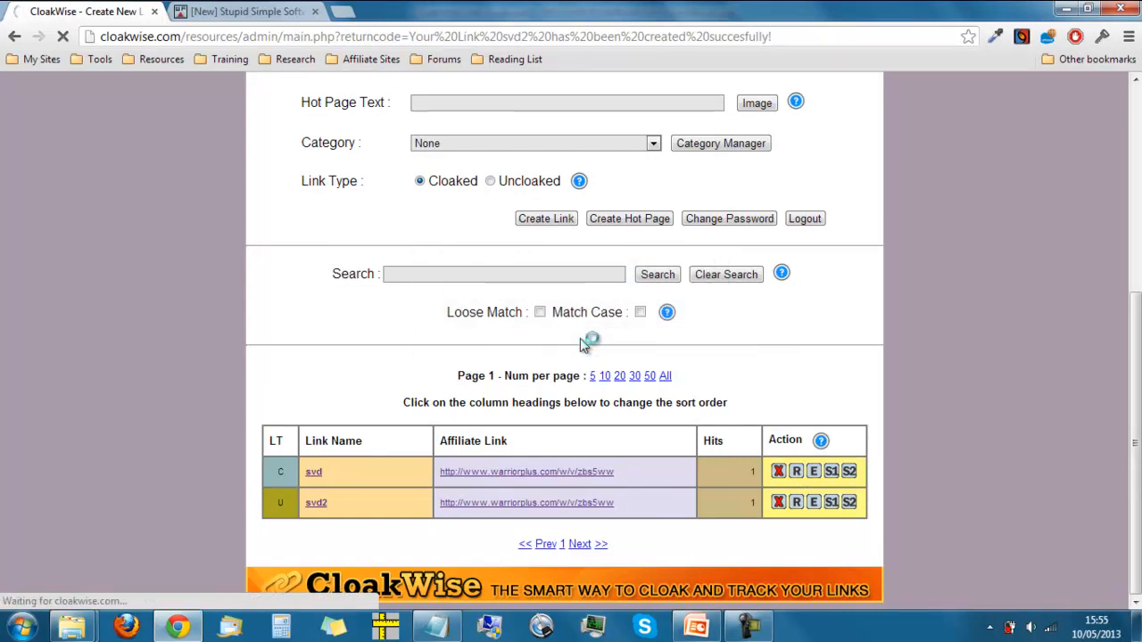
# Step: Search the link list for svd
pyautogui.scroll(-3, 290, 391)
pyautogui.scroll(-3, 290, 391)
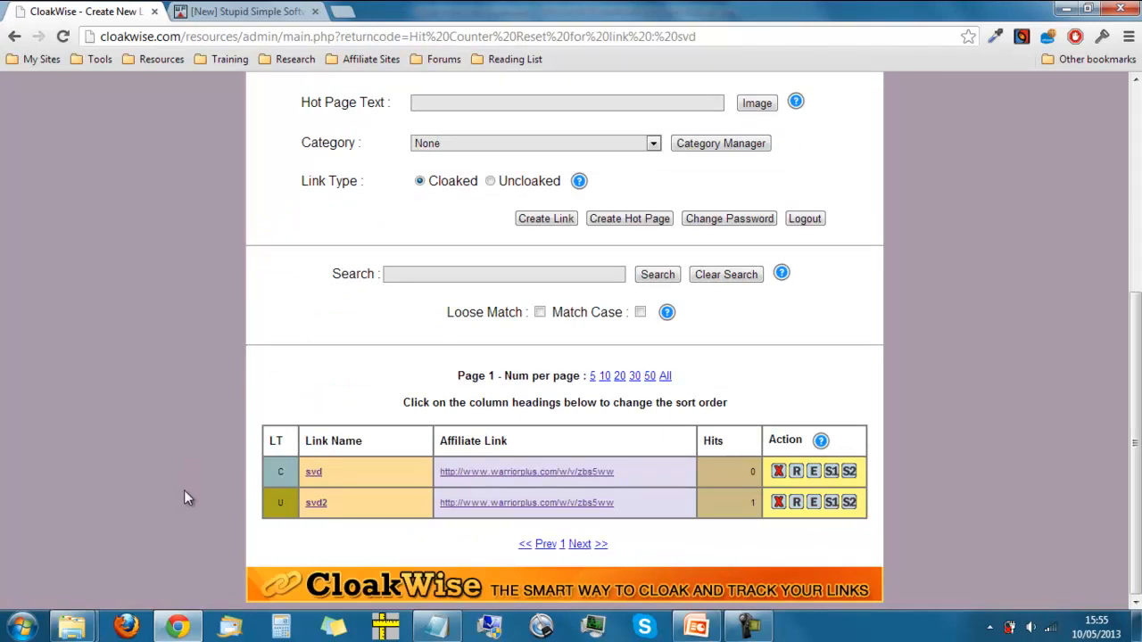
pyautogui.scroll(1, 183, 490)
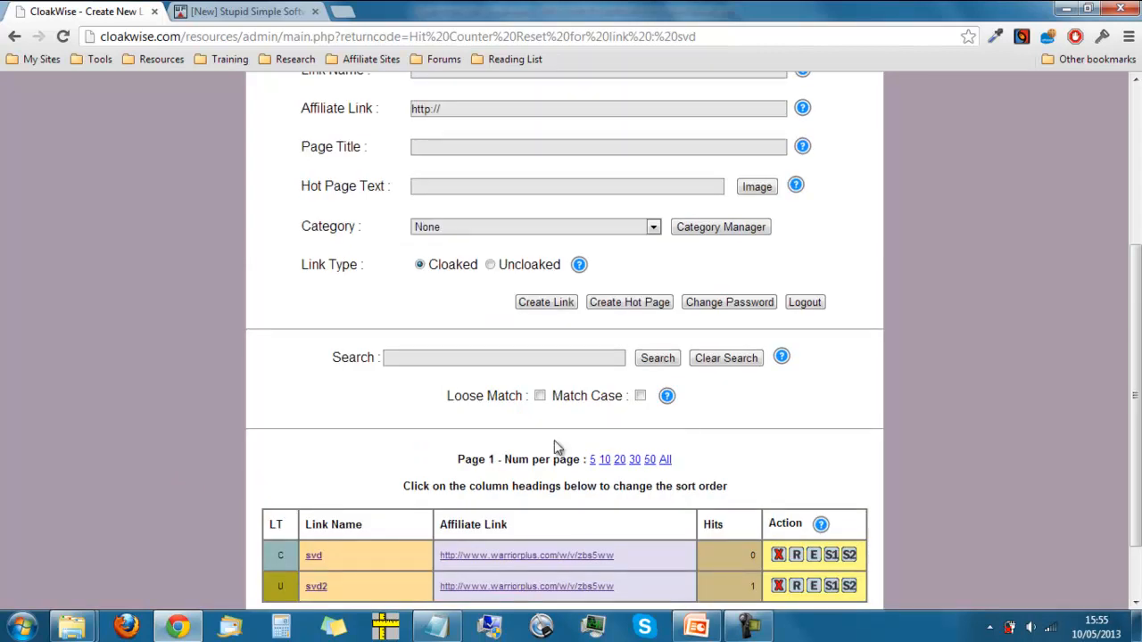
pyautogui.click(431, 359)
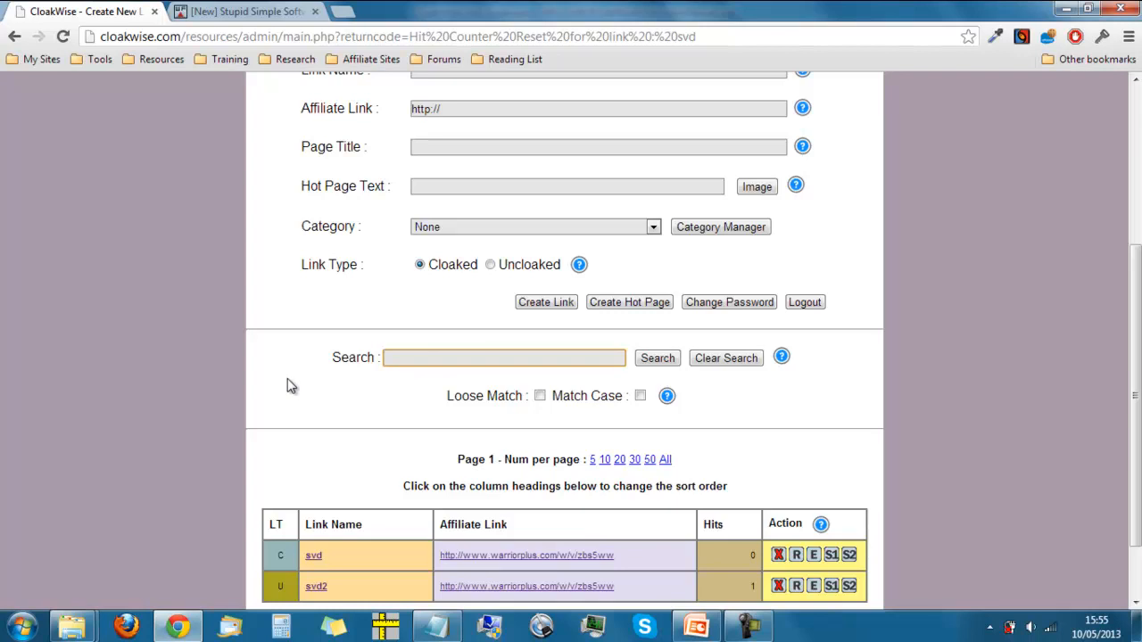
pyautogui.write('svd')
pyautogui.click(657, 357)
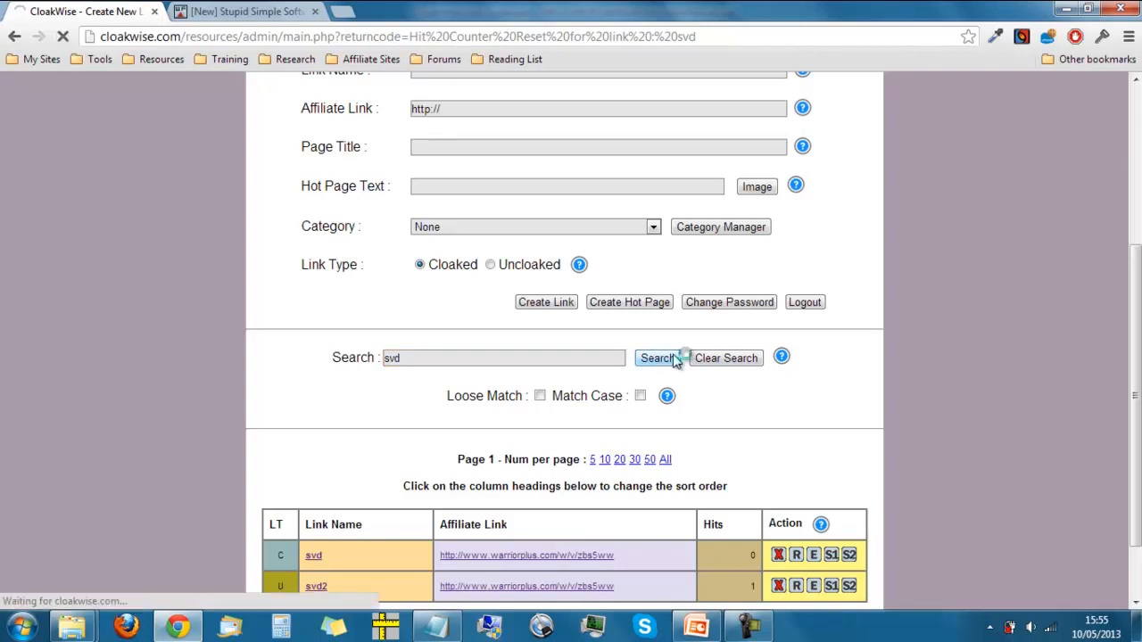
pyautogui.scroll(-4, 306, 422)
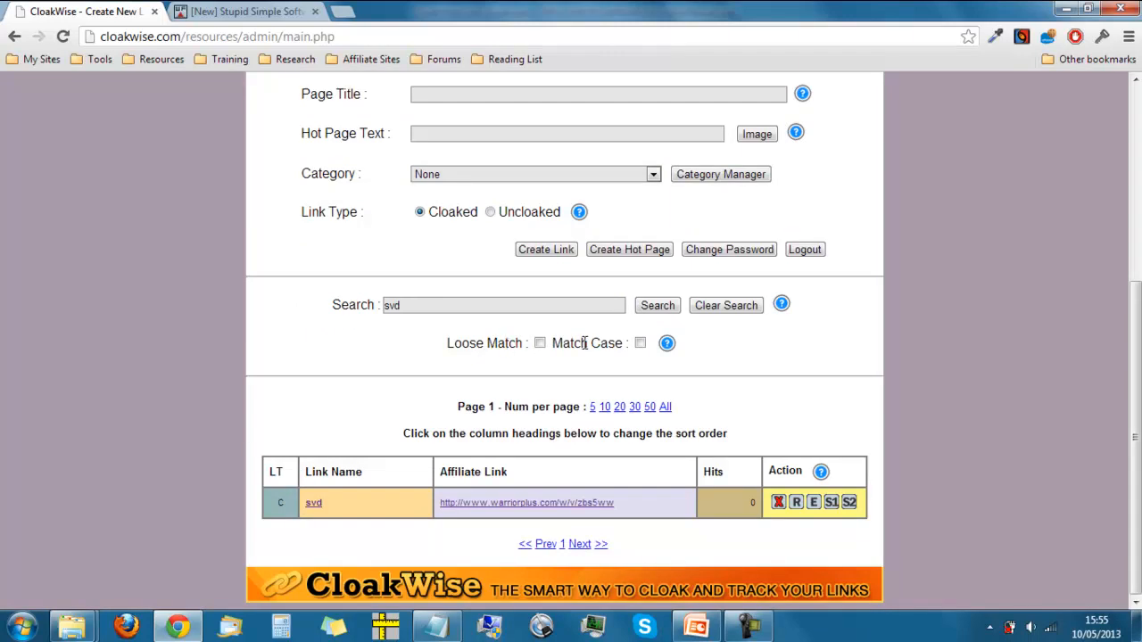
# Step: Repeat the svd search with Loose Match enabled
pyautogui.click(541, 345)
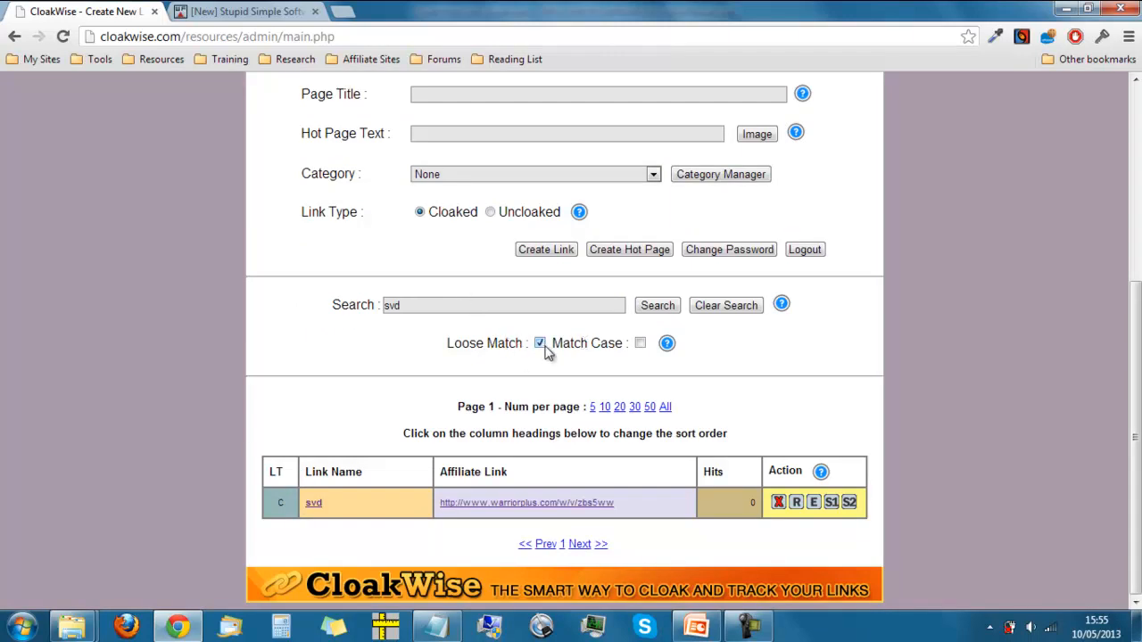
pyautogui.click(658, 306)
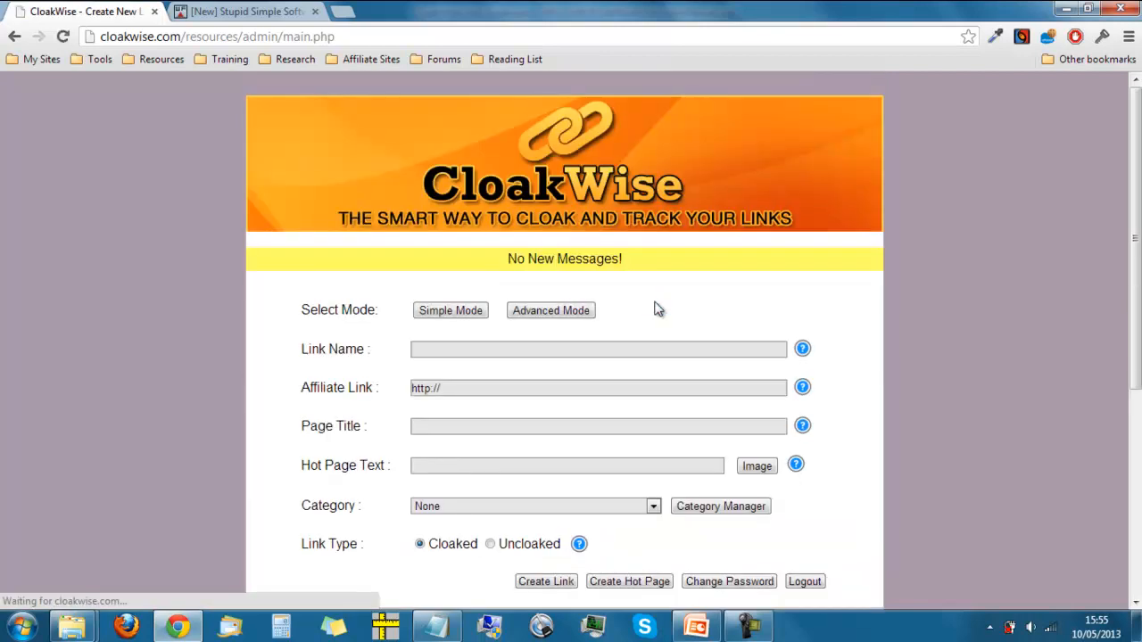
pyautogui.scroll(-4, 348, 407)
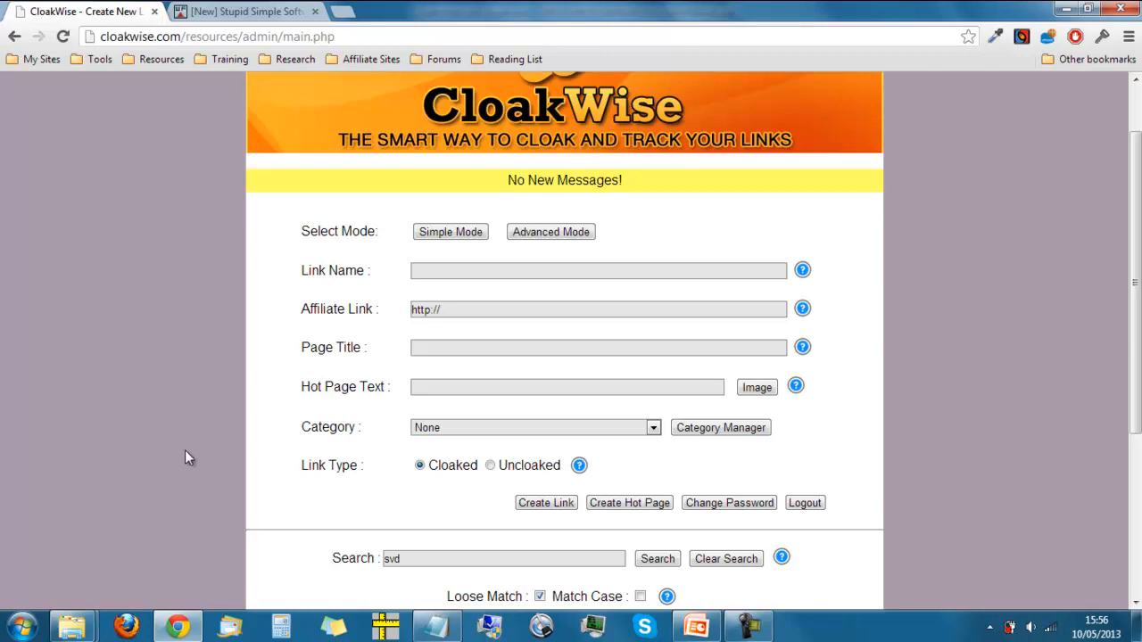
# Step: Start creating a hot page and set its background color to dark red 770606
pyautogui.scroll(-1, 185, 450)
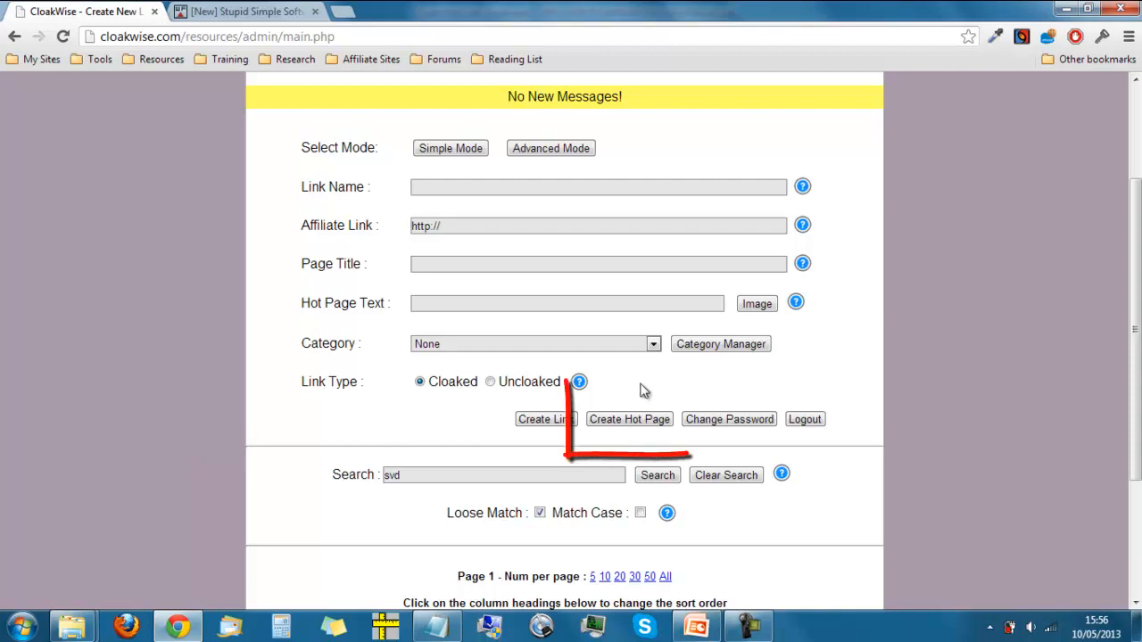
pyautogui.click(627, 423)
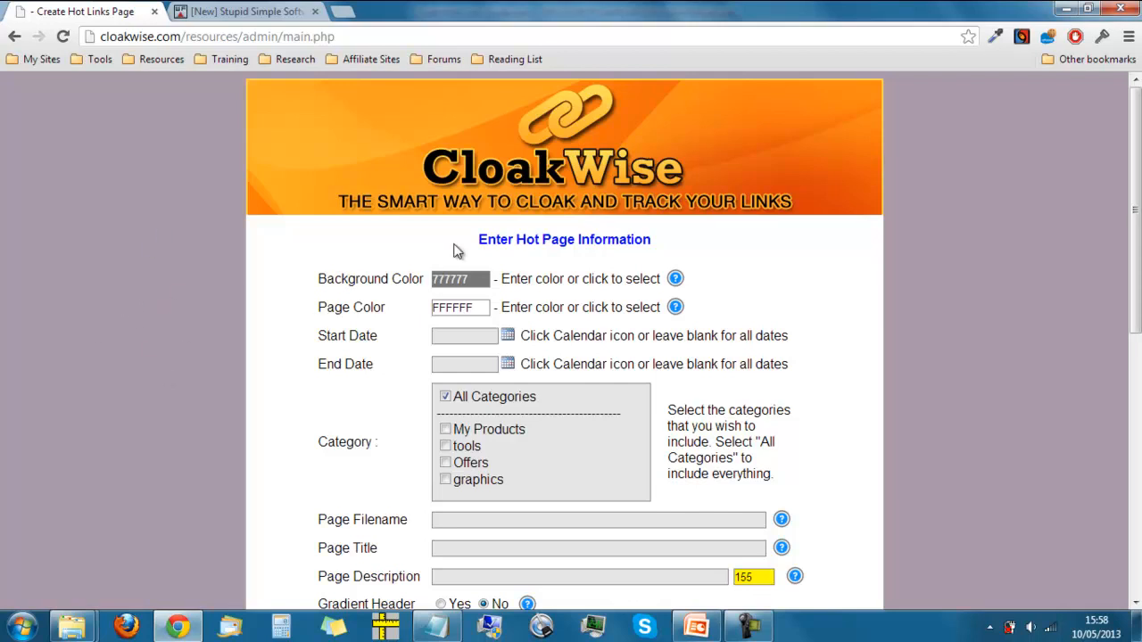
pyautogui.click(460, 279)
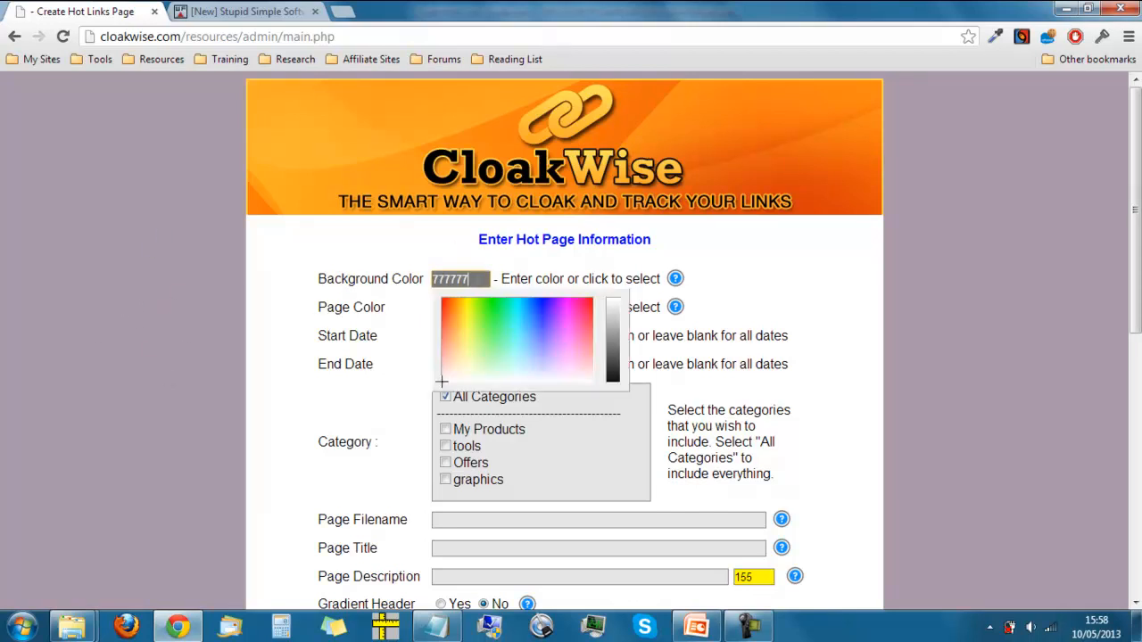
pyautogui.click(444, 300)
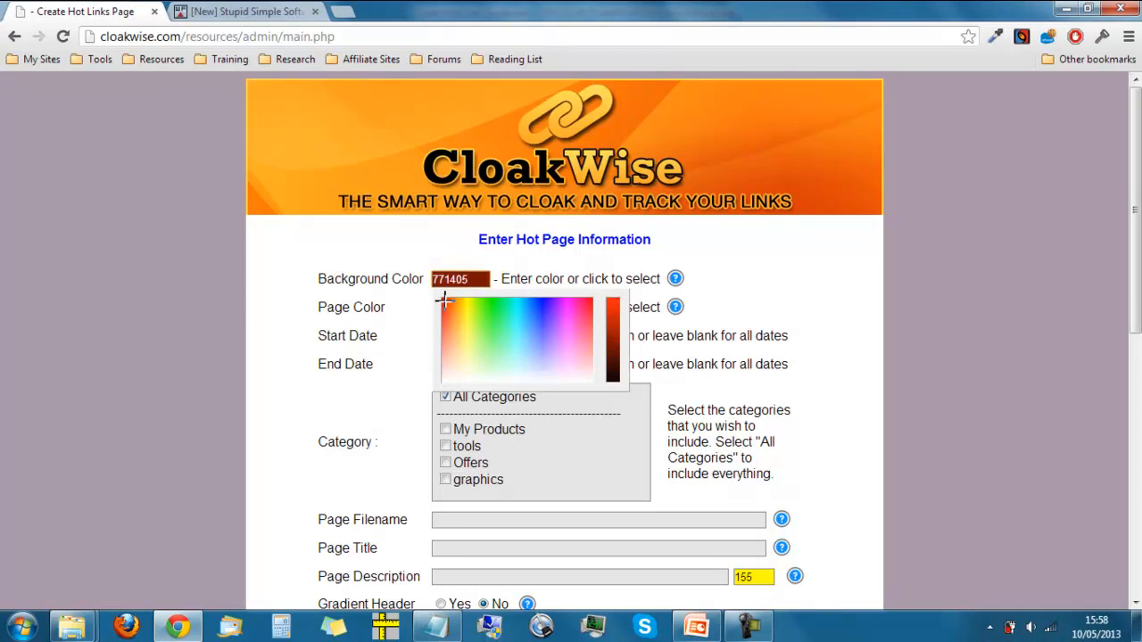
pyautogui.click(442, 303)
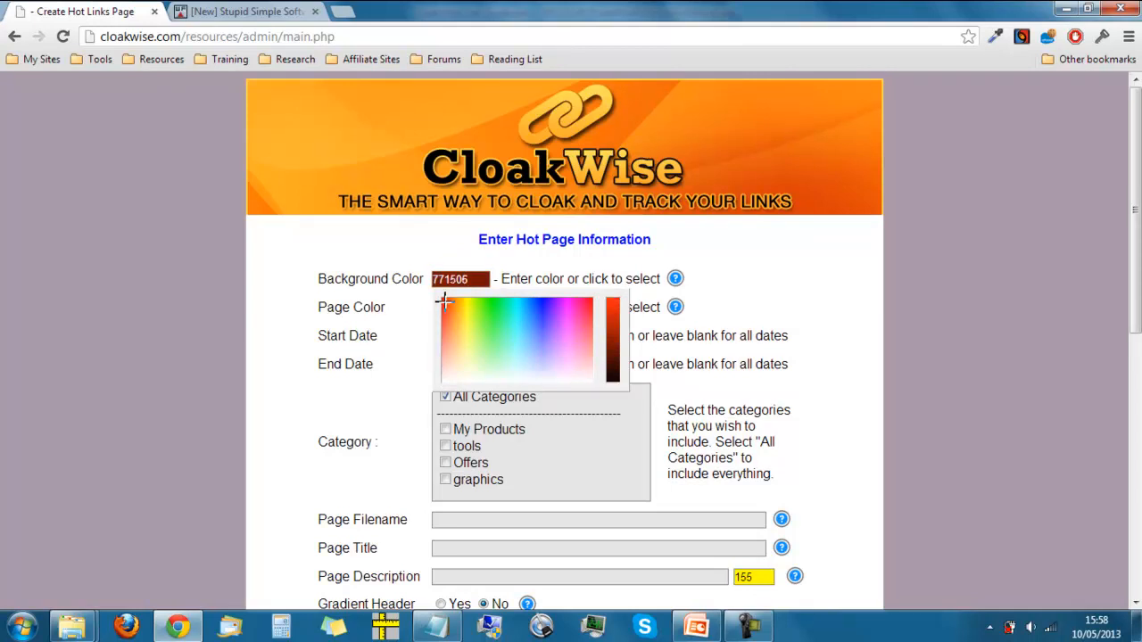
pyautogui.click(368, 322)
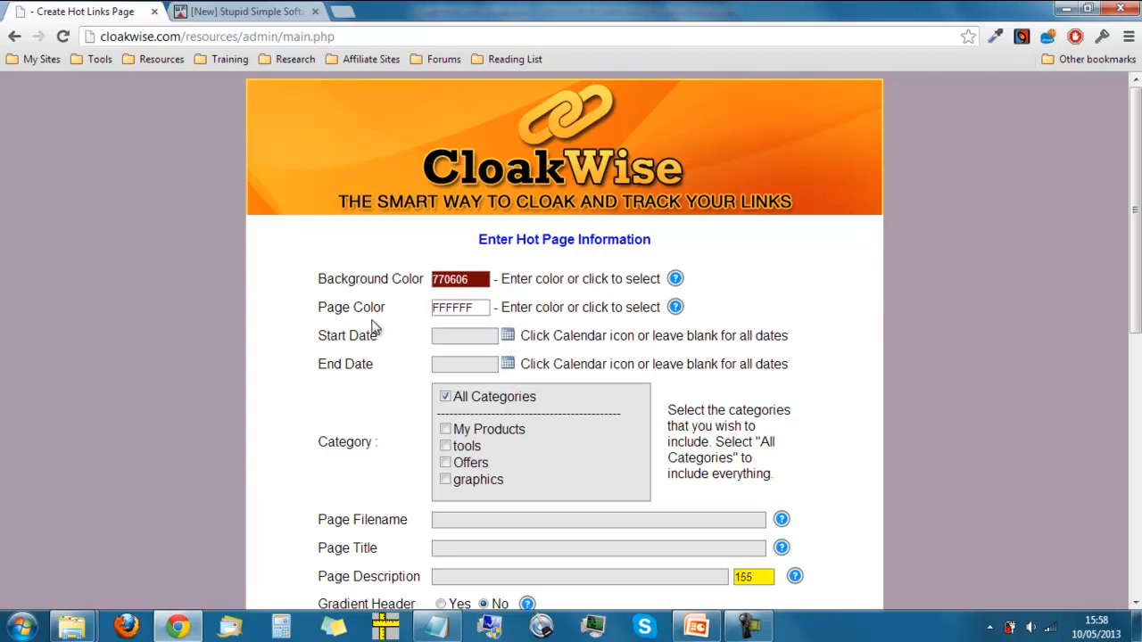
# Step: Set the hot page's page color to yellow FFEF14
pyautogui.click(455, 306)
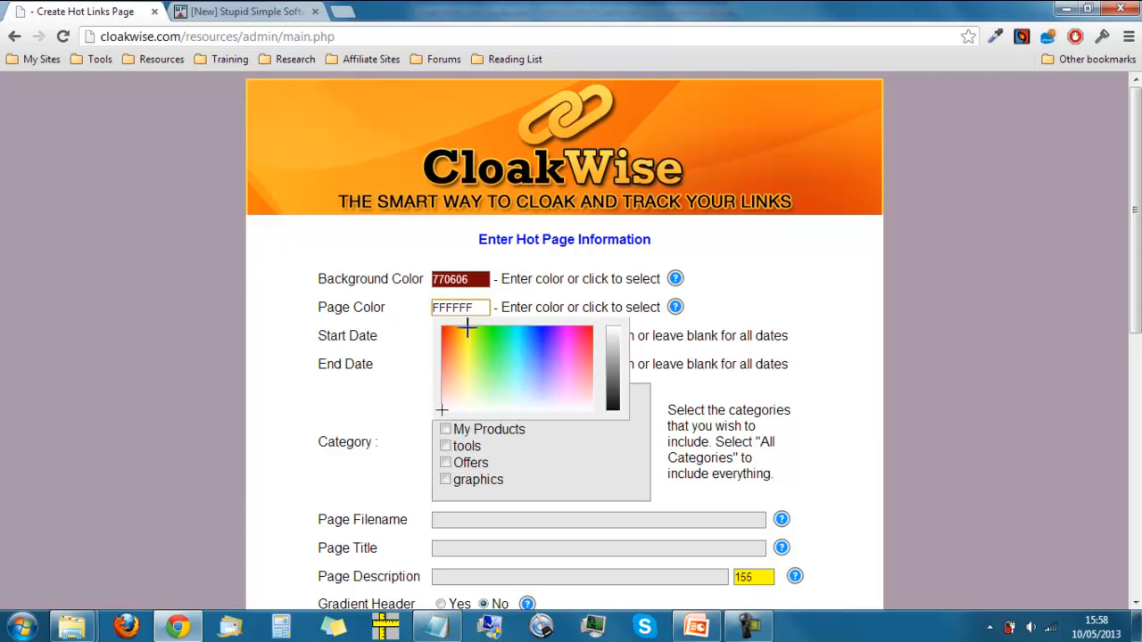
pyautogui.click(464, 333)
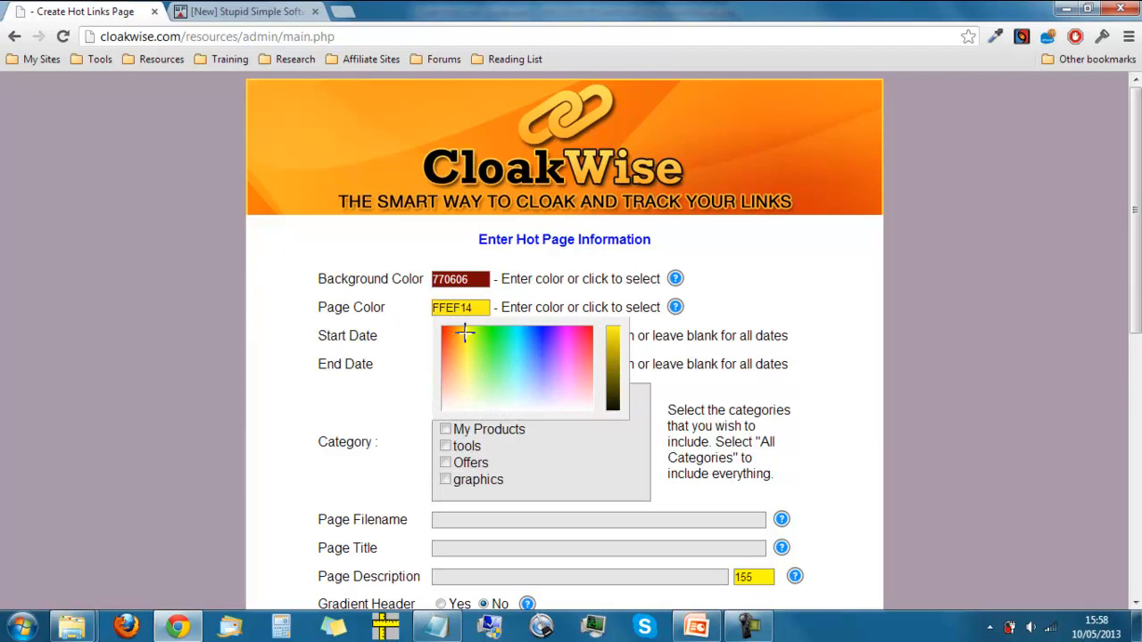
pyautogui.click(358, 335)
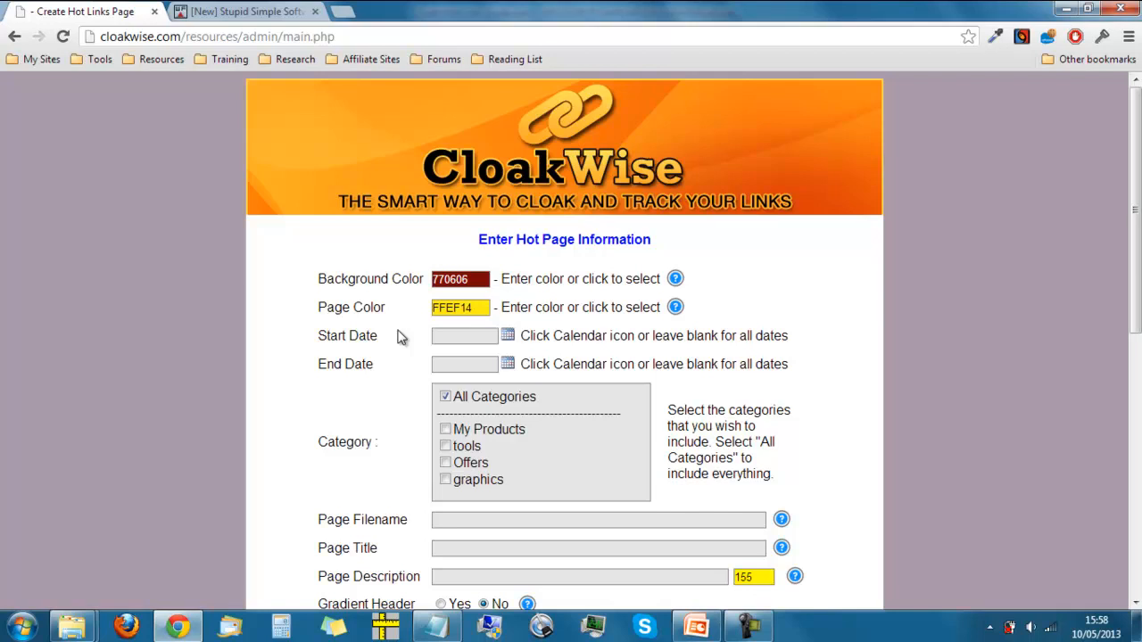
# Step: View the start date and end date calendars, leaving both dates blank
pyautogui.click(508, 337)
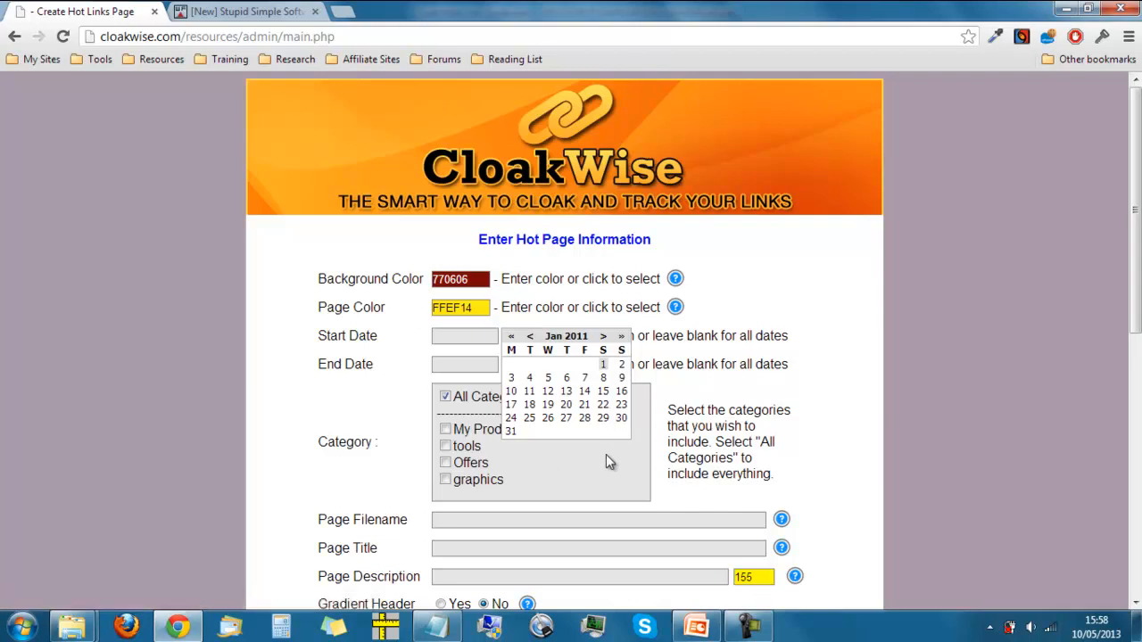
pyautogui.click(334, 389)
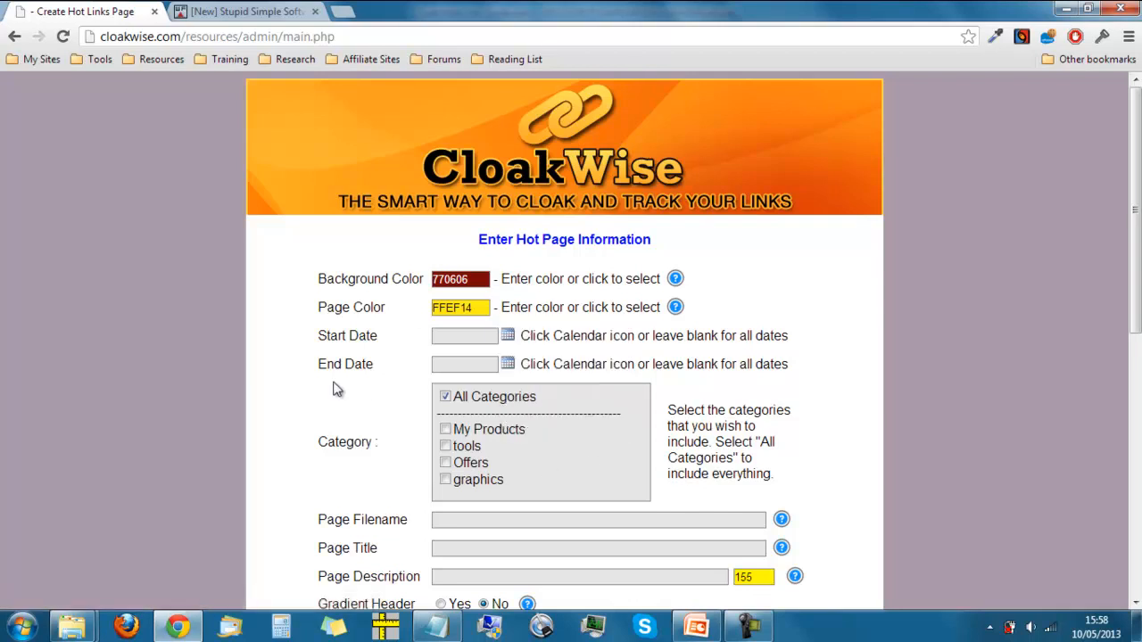
pyautogui.click(508, 364)
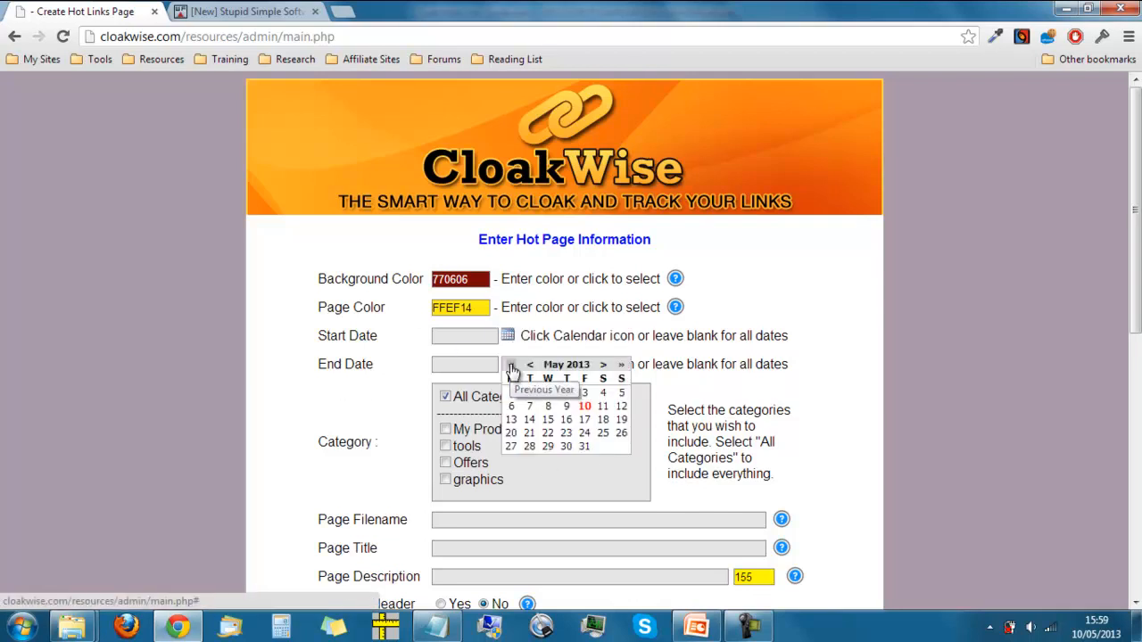
pyautogui.click(324, 382)
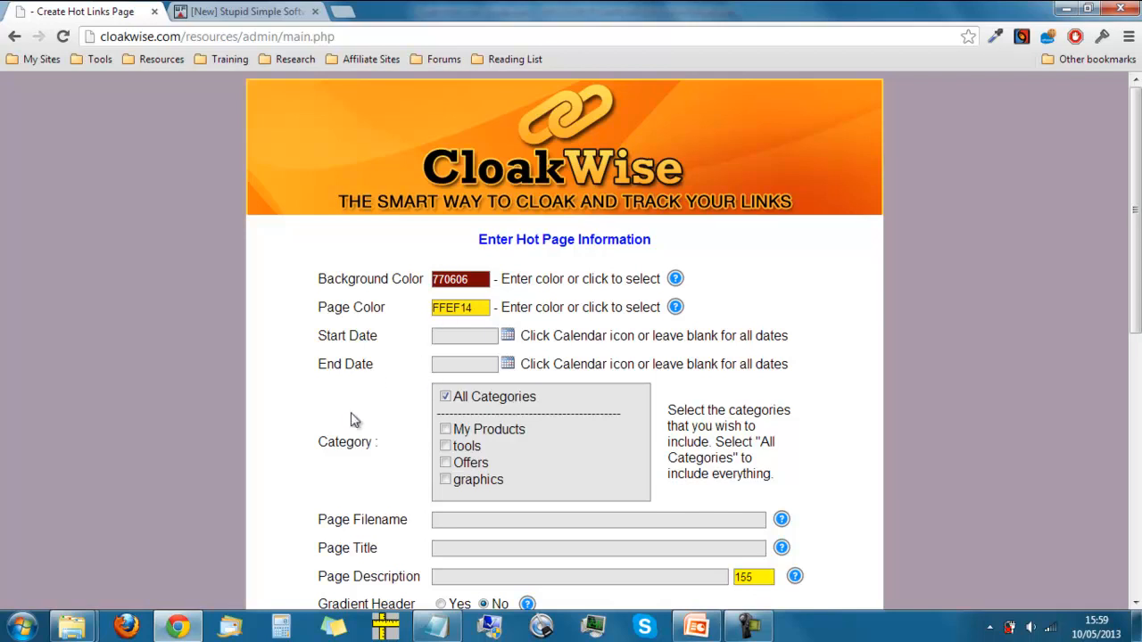
# Step: Try including individual categories on the hot page, and return the selection to All Categories
pyautogui.scroll(-1, 326, 399)
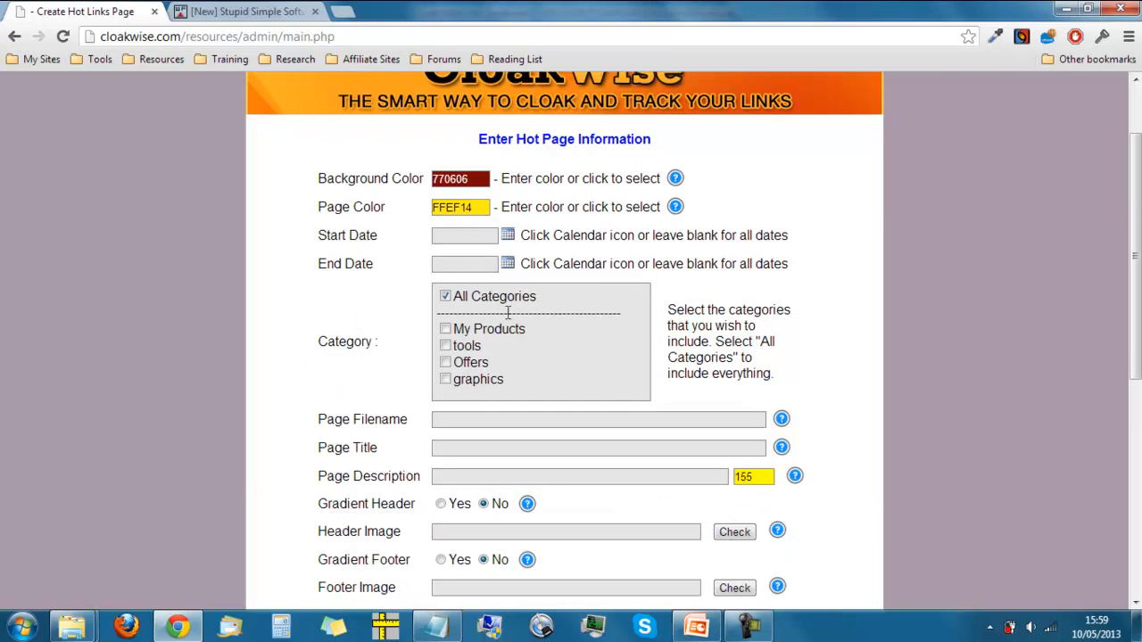
pyautogui.click(445, 363)
pyautogui.click(445, 379)
pyautogui.click(446, 347)
pyautogui.click(446, 346)
pyautogui.click(445, 328)
pyautogui.click(445, 329)
pyautogui.click(445, 362)
pyautogui.click(445, 379)
pyautogui.click(446, 298)
# Step: Set the hot page's filename to WSOs and its title to "See my WSO offers"
pyautogui.scroll(-2, 345, 339)
pyautogui.click(458, 251)
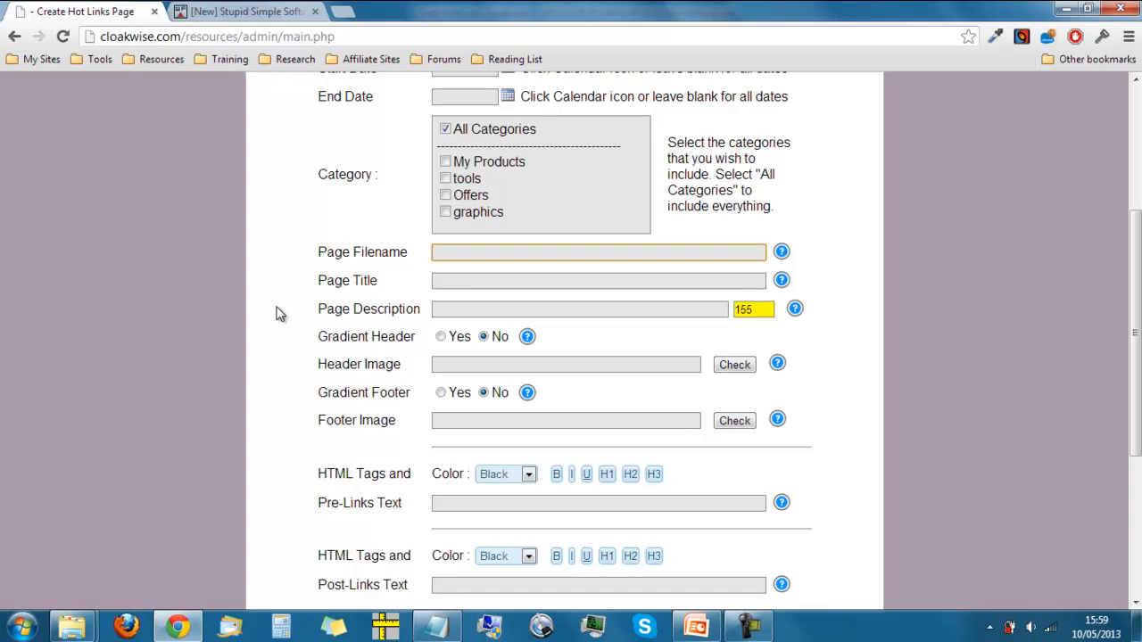
pyautogui.write('WSOs')
pyautogui.moveTo(782, 256)
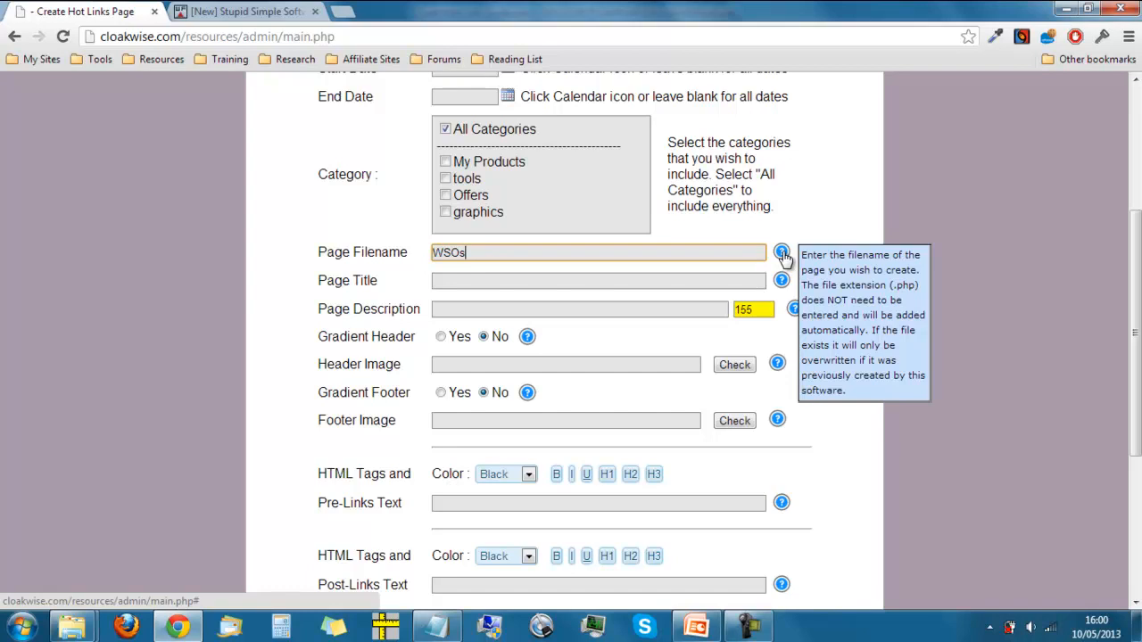
pyautogui.click(509, 281)
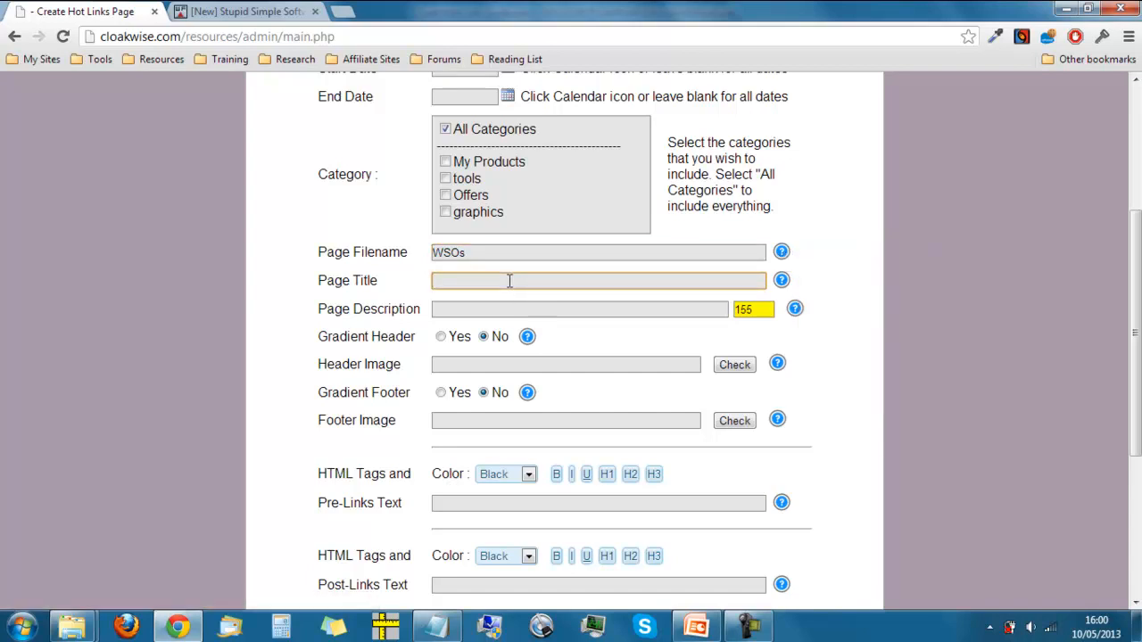
pyautogui.write('See my WSO offers')
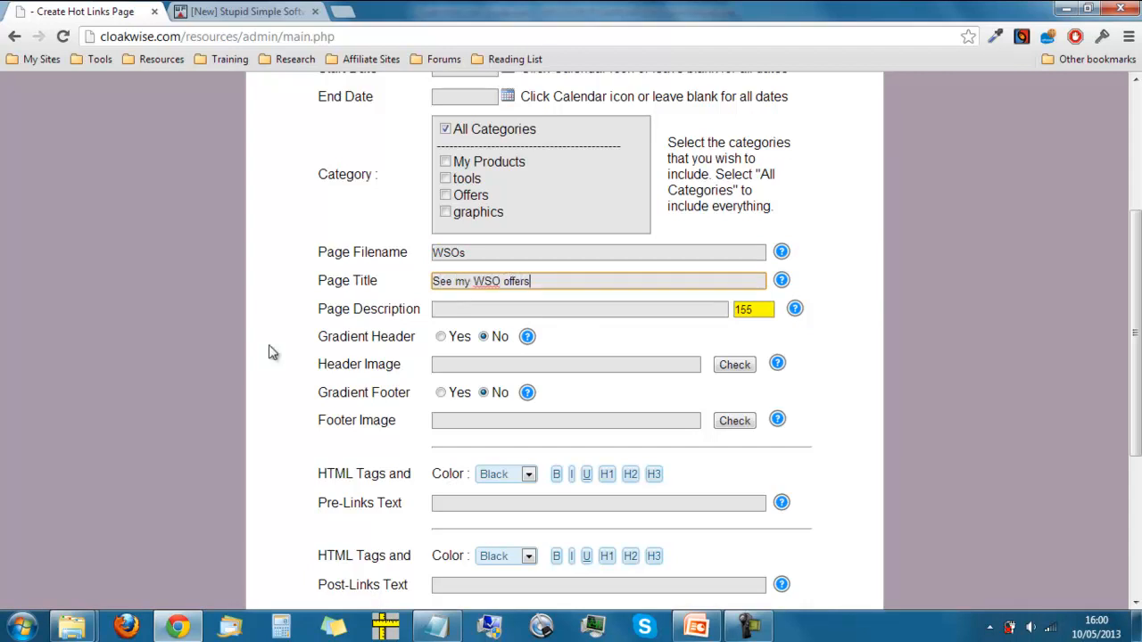
# Step: Enter the page description "A collection of my best WSOs"
pyautogui.click(516, 312)
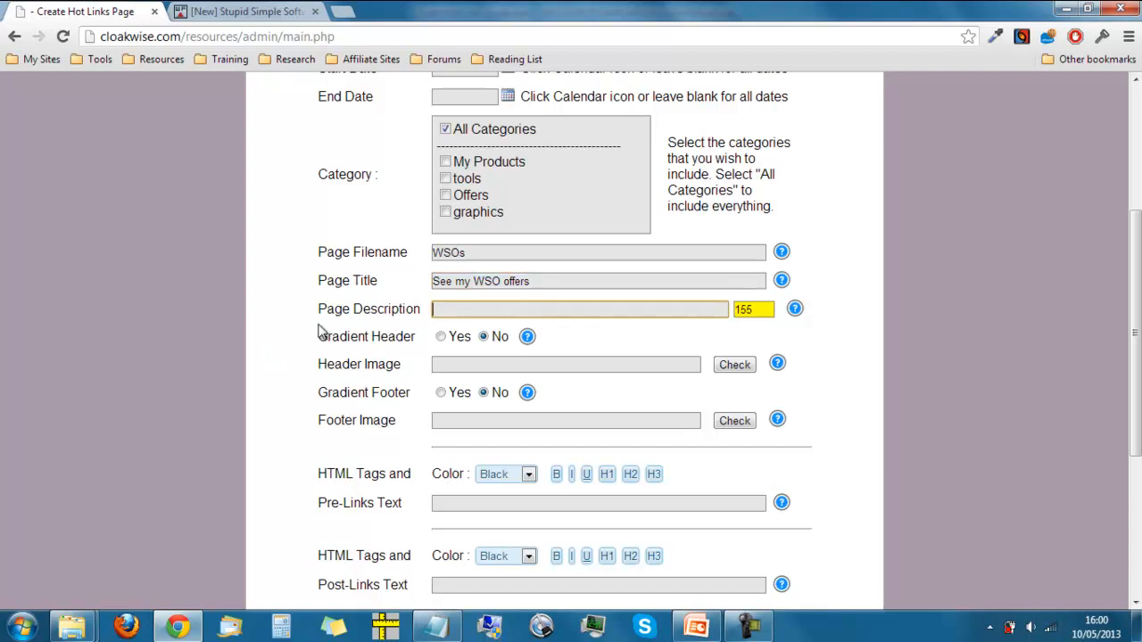
pyautogui.write('A collection of')
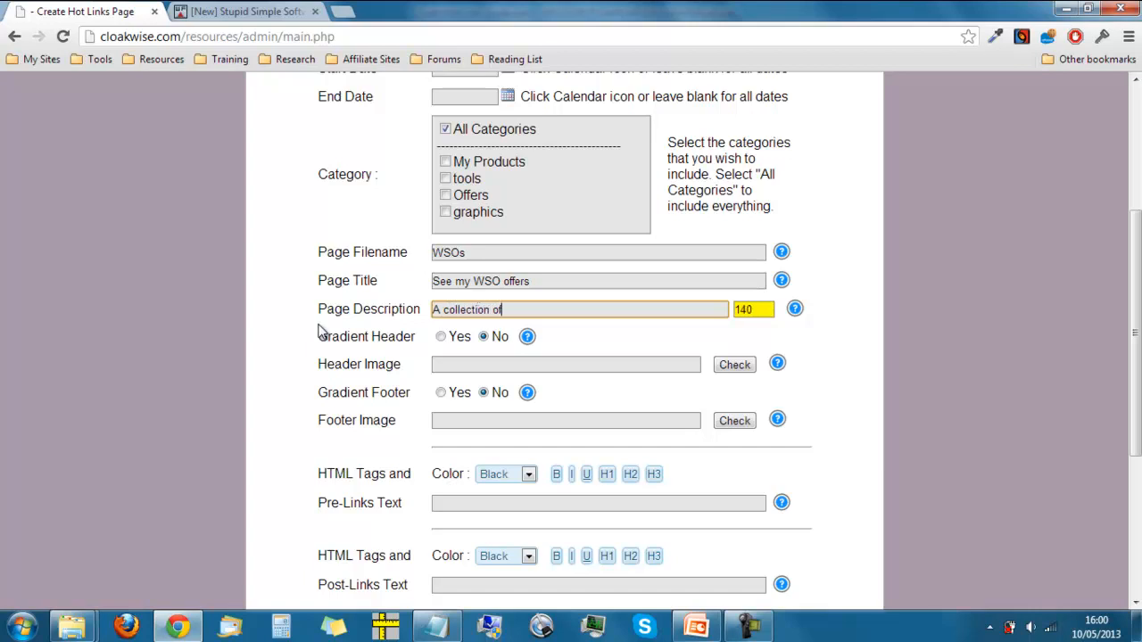
pyautogui.write(' my best WSOs')
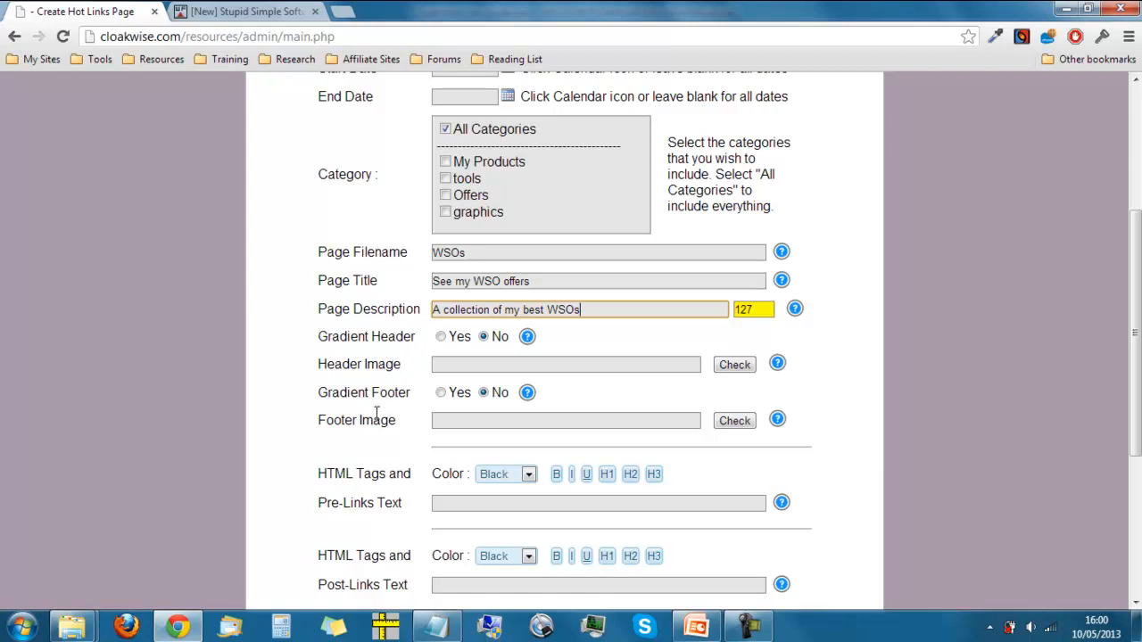
# Step: View the gradient header options, set the gradient header back to No, and open and close the header image check
pyautogui.click(442, 339)
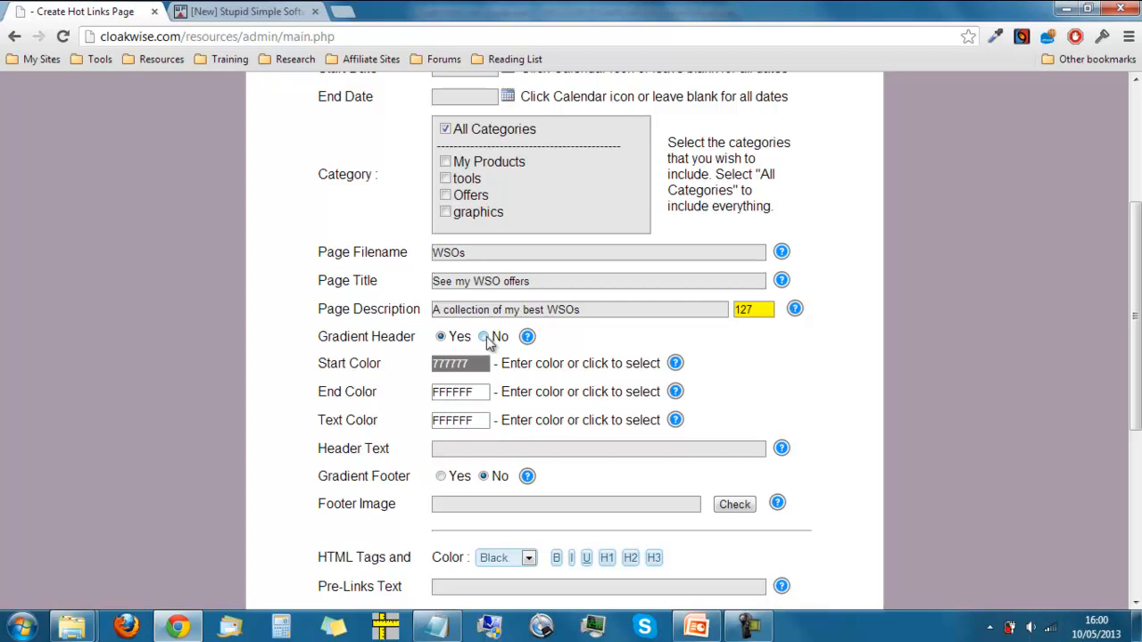
pyautogui.click(485, 337)
pyautogui.click(553, 361)
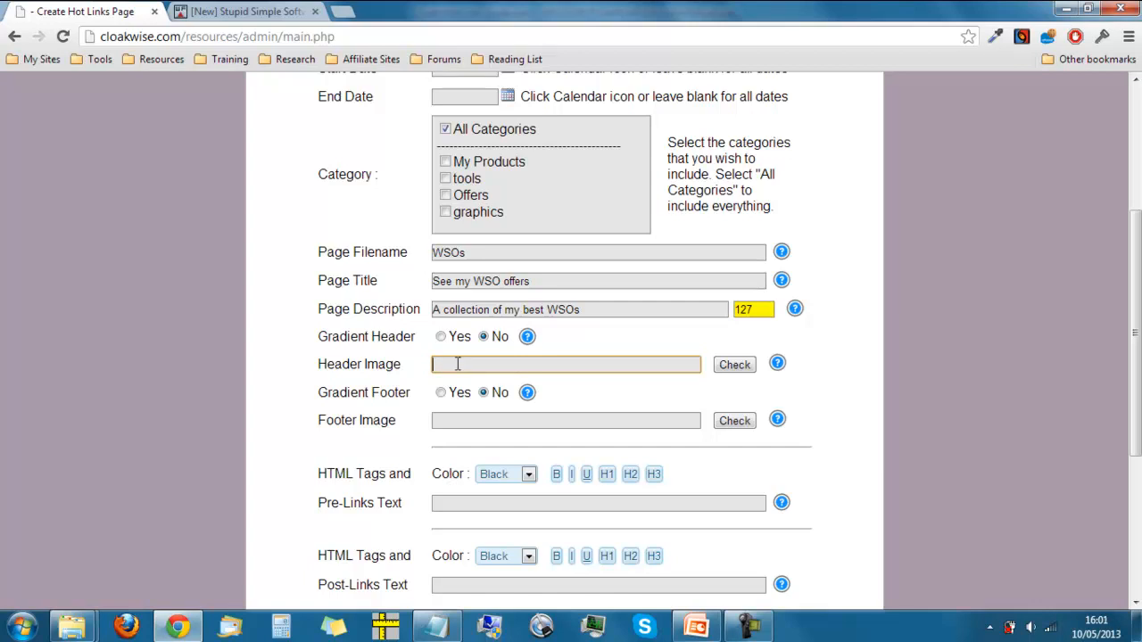
pyautogui.click(735, 366)
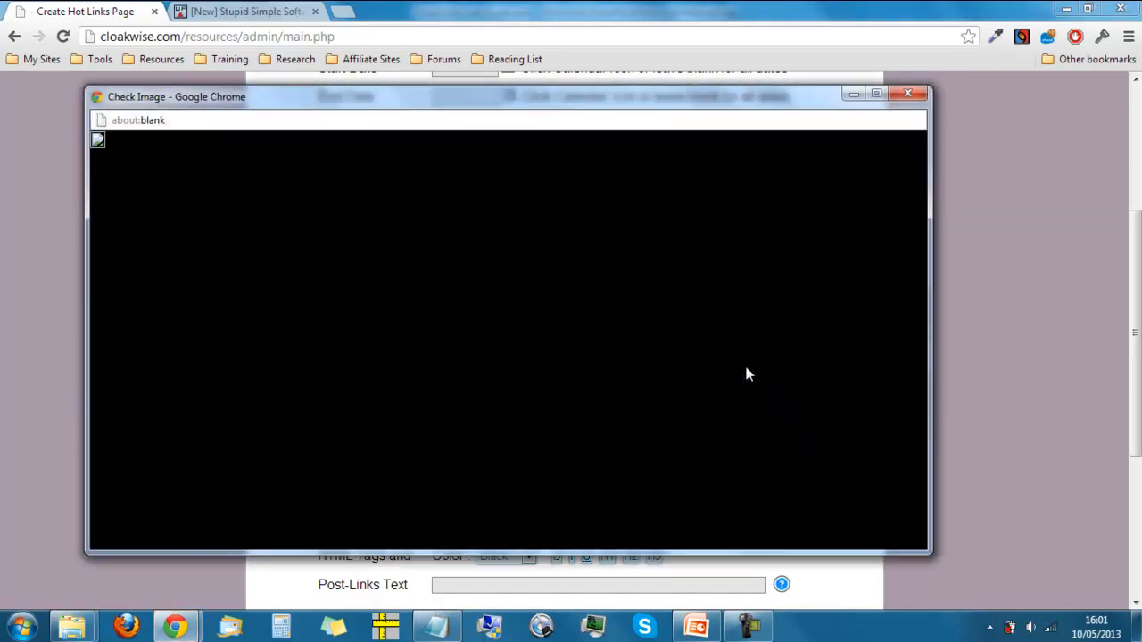
pyautogui.click(910, 93)
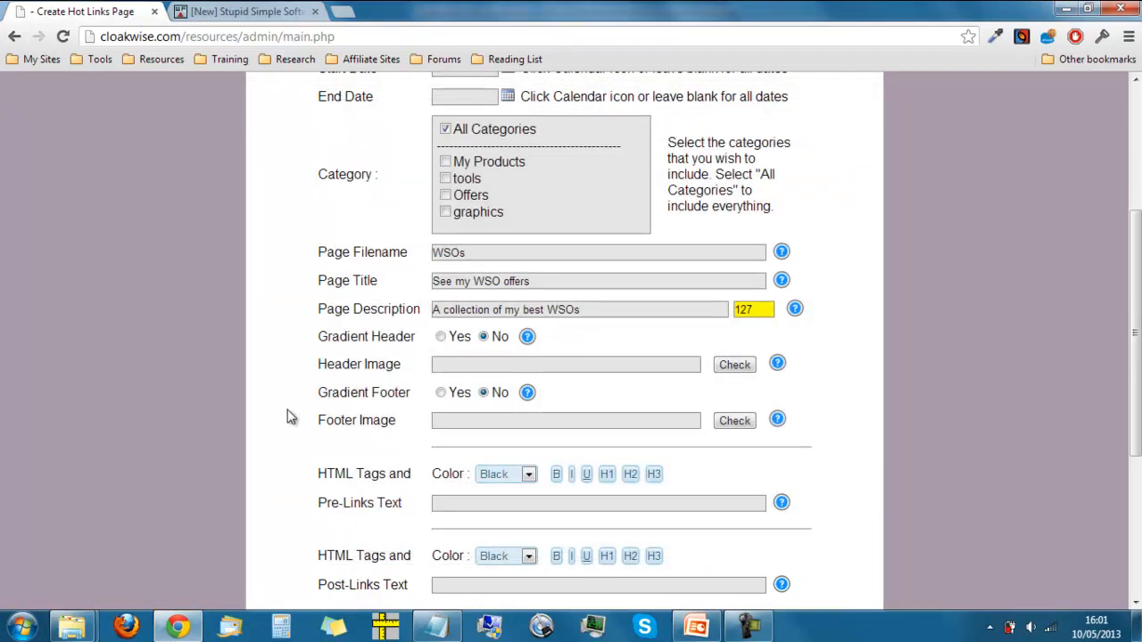
# Step: View the gradient footer options and set the gradient footer back to No
pyautogui.click(441, 393)
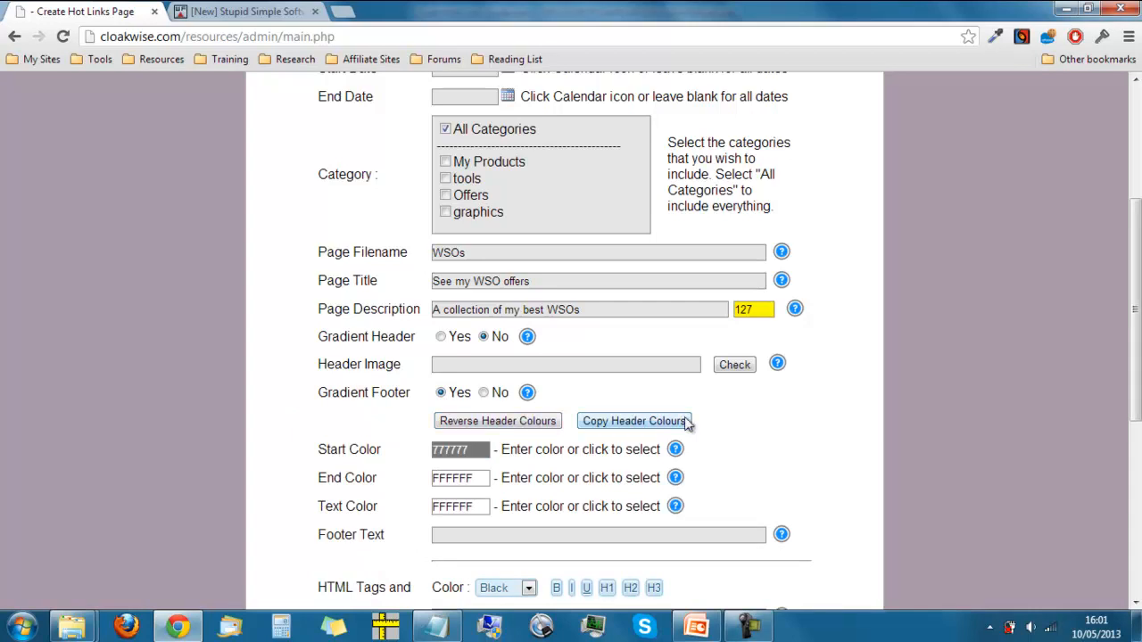
pyautogui.click(483, 393)
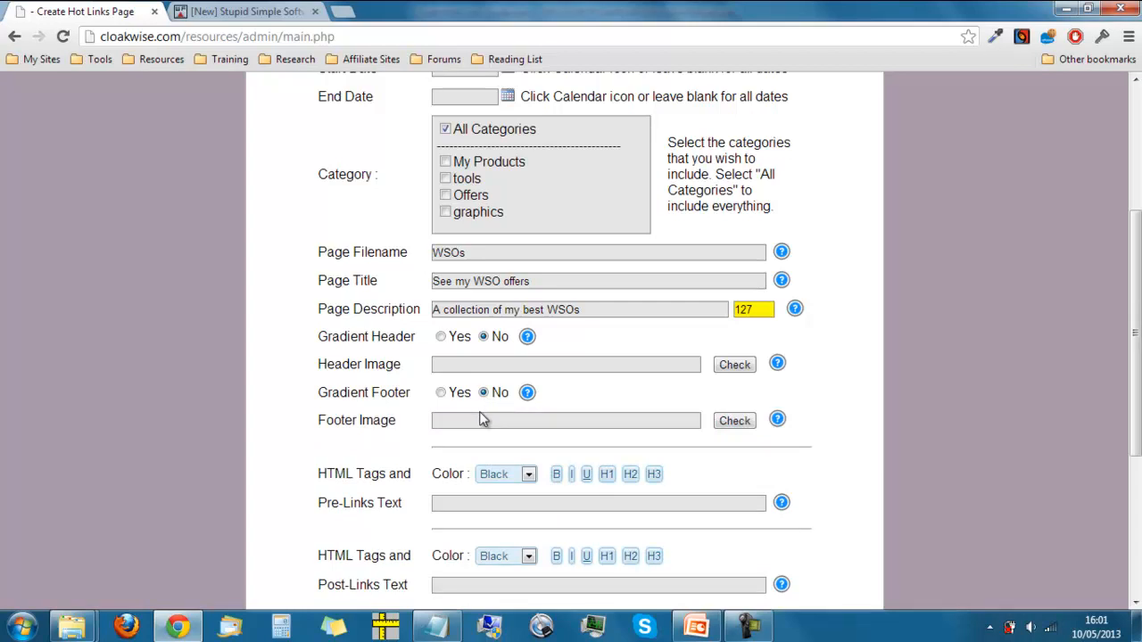
# Step: Read the help note for the footer image field
pyautogui.click(482, 420)
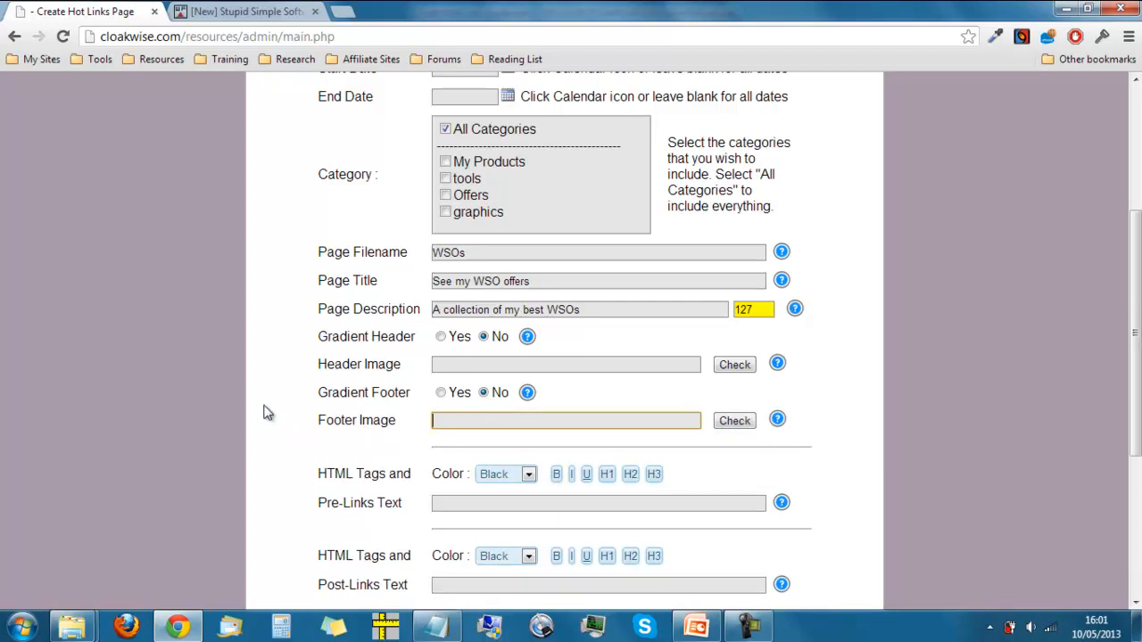
pyautogui.scroll(-1, 268, 414)
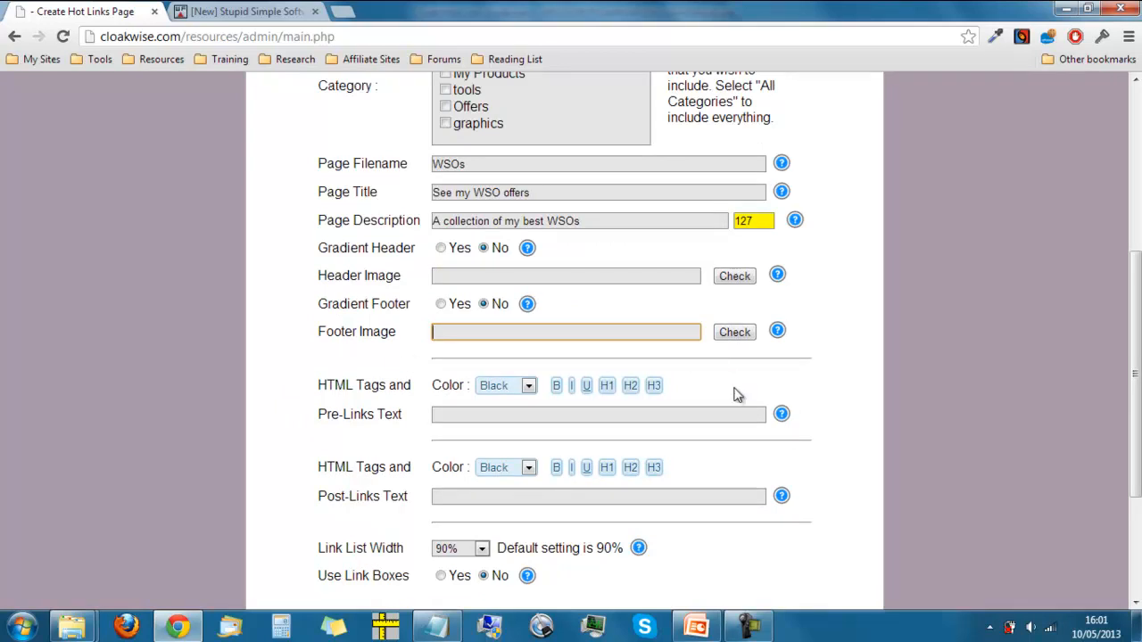
pyautogui.moveTo(779, 332)
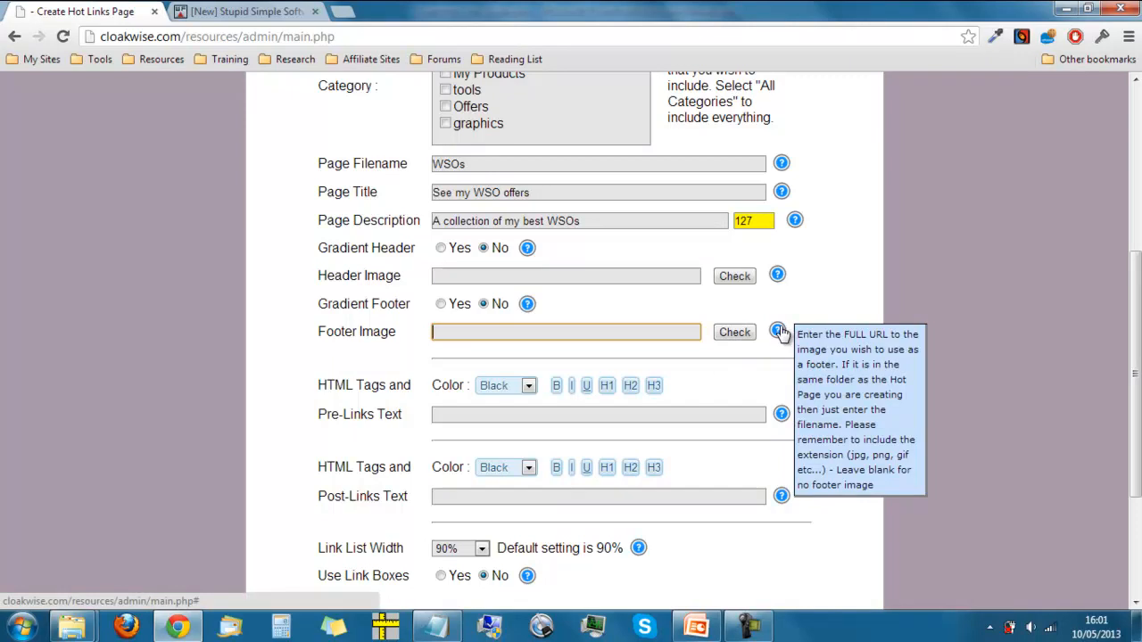
# Step: Enter "My WSOs" as the pre-links text and format it as an H1 heading
pyautogui.scroll(-1, 293, 382)
pyautogui.scroll(-1, 292, 382)
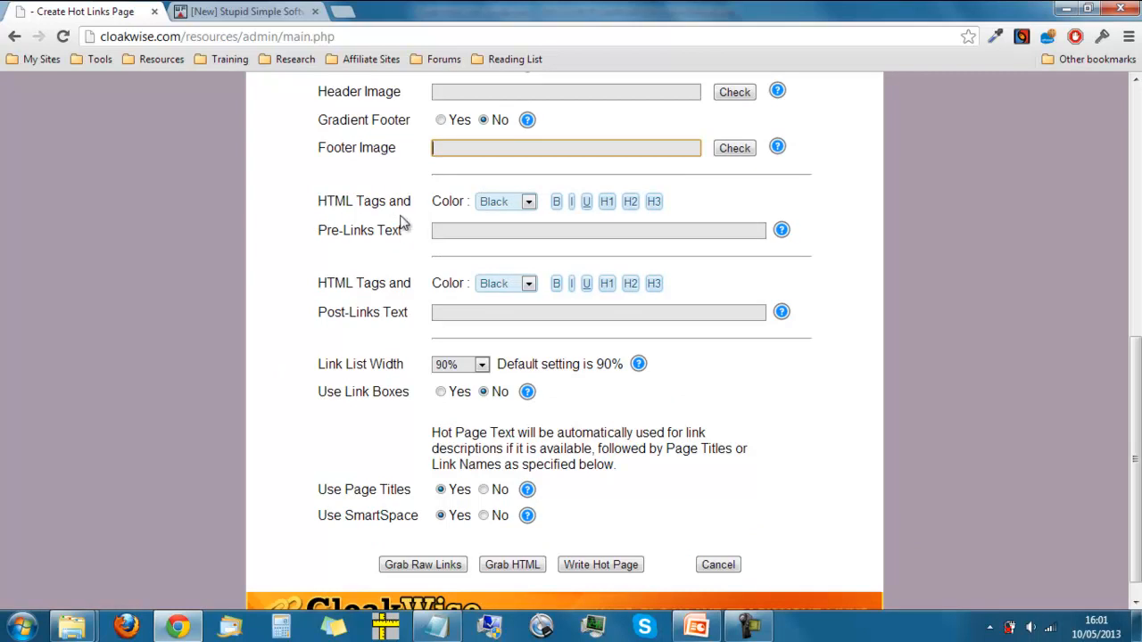
pyautogui.click(452, 230)
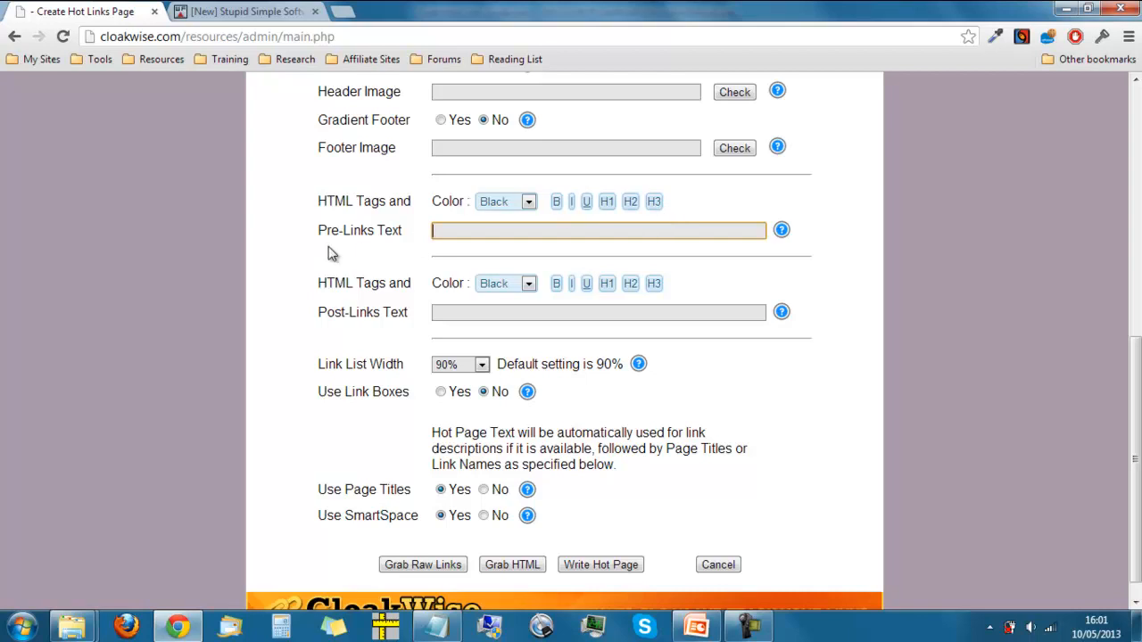
pyautogui.write('My WSOs')
pyautogui.moveTo(495, 231); pyautogui.dragTo(398, 231)
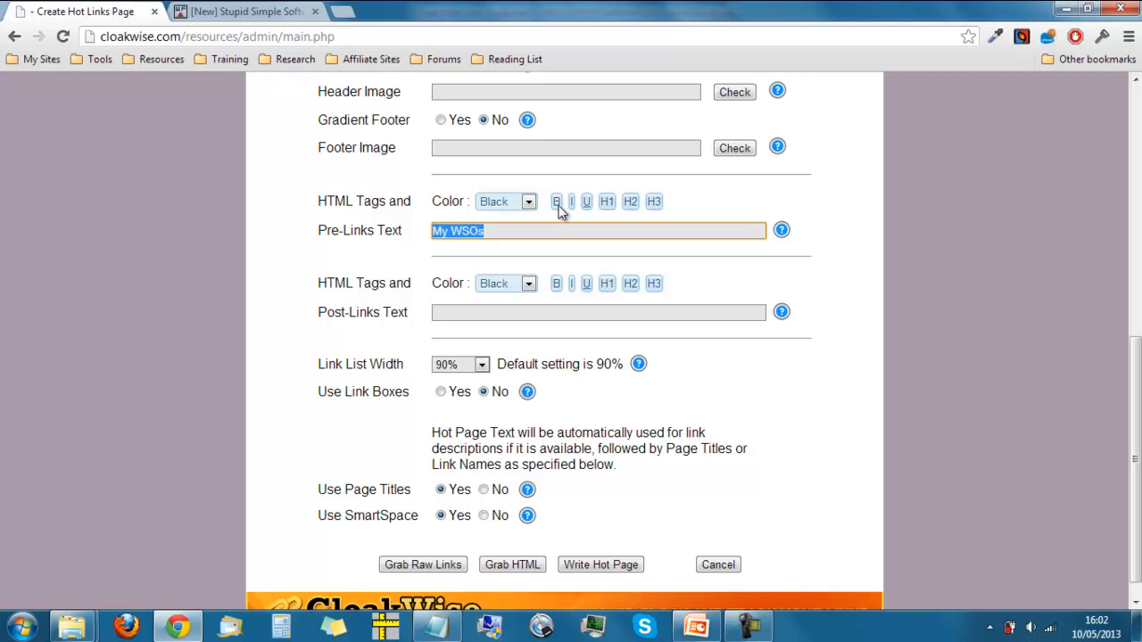
pyautogui.click(606, 203)
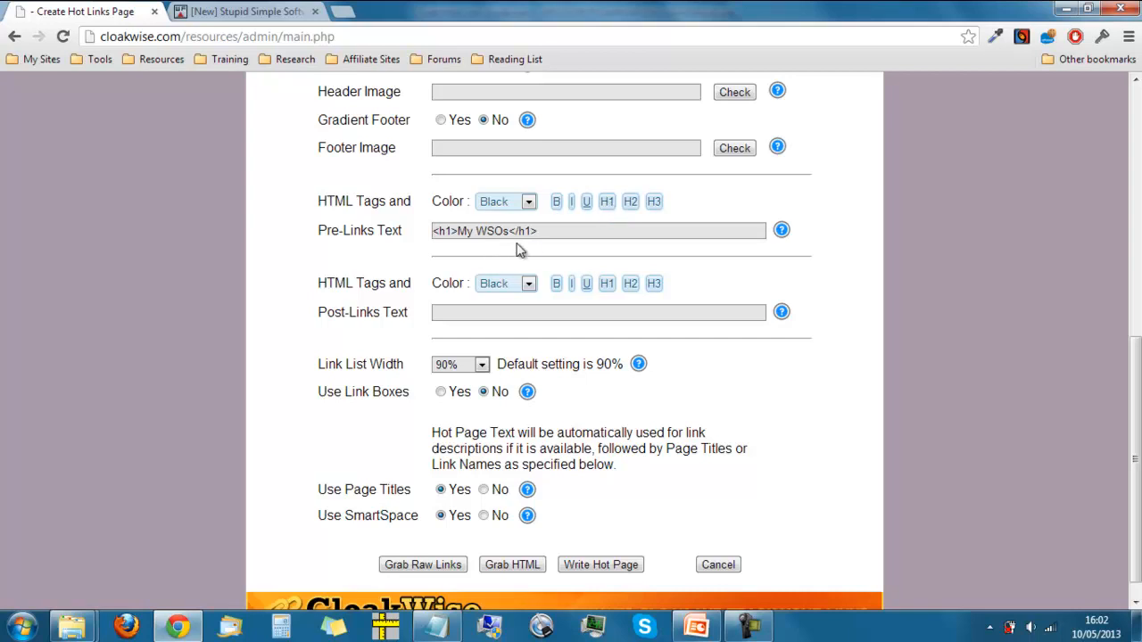
# Step: Try adding an H2 heading reading "hhkj" after the pre-links H1 heading, and delete it again
pyautogui.click(591, 231)
pyautogui.click(631, 202)
pyautogui.click(563, 232)
pyautogui.write('hhkj')
pyautogui.moveTo(610, 232); pyautogui.dragTo(539, 237)
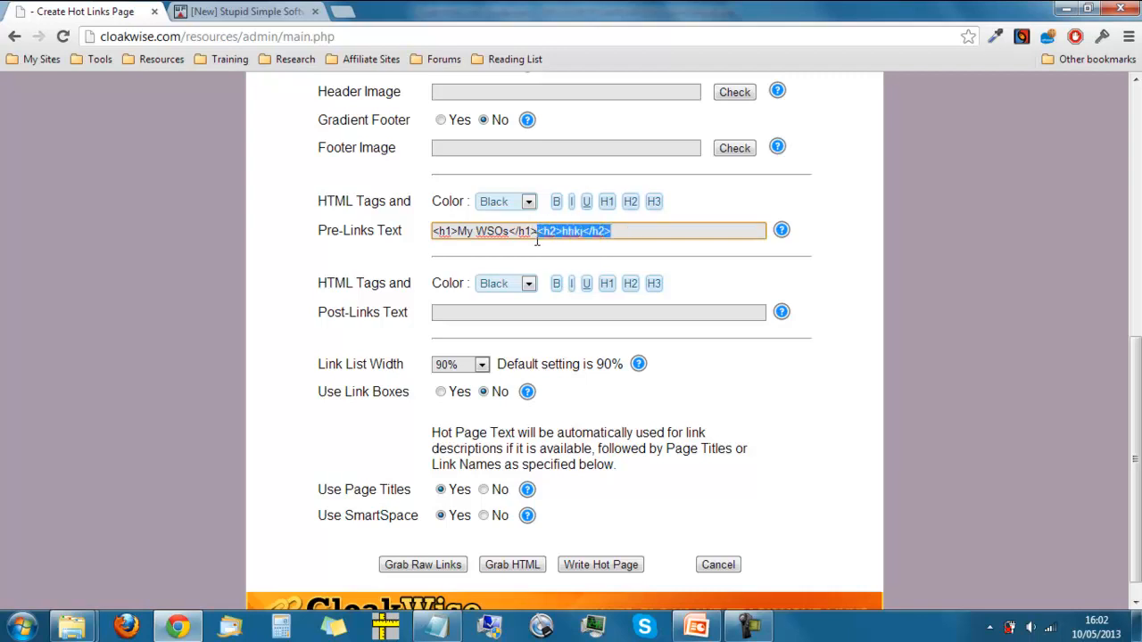
pyautogui.press('Delete')
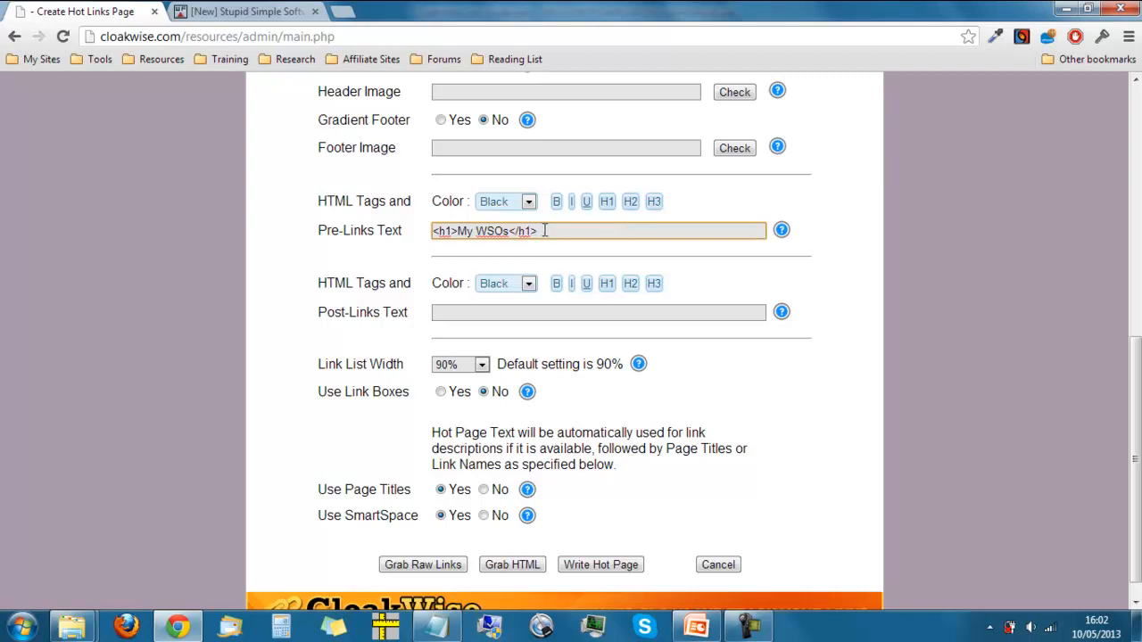
# Step: Underline the whole pre-links H1 heading
pyautogui.moveTo(541, 232); pyautogui.dragTo(364, 247)
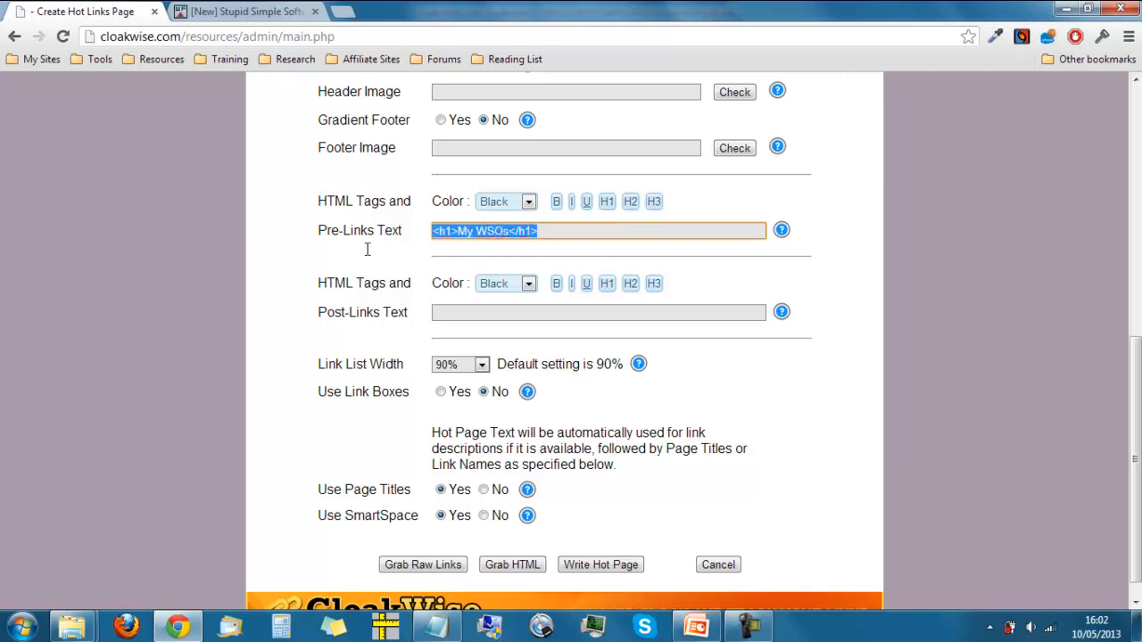
pyautogui.click(587, 204)
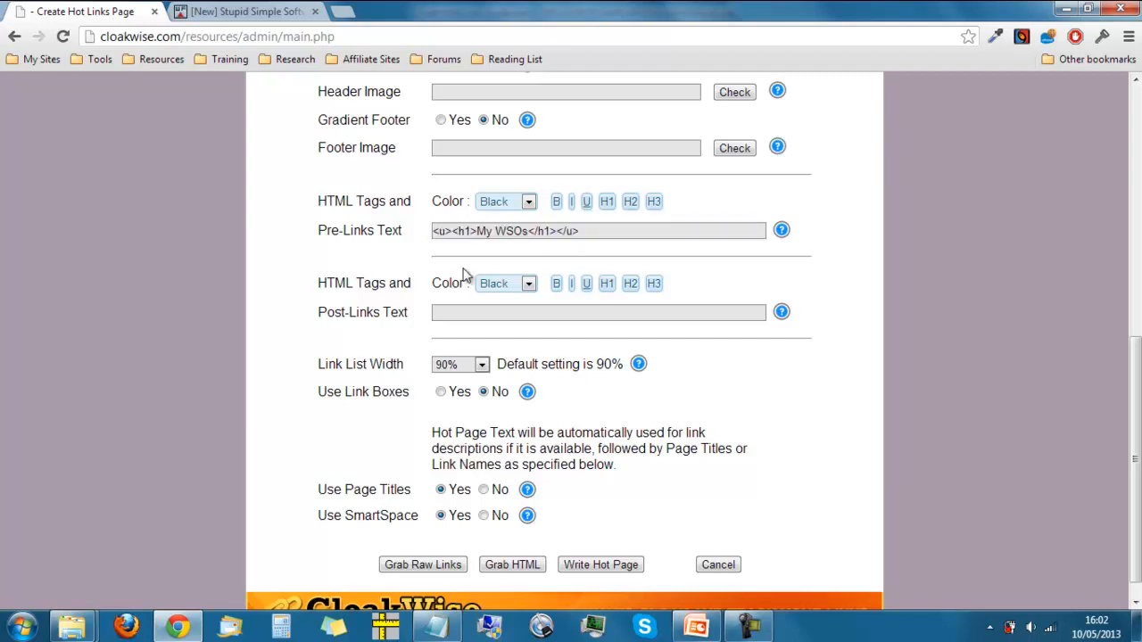
# Step: Enter "Check back every week for more offers" as the post-links text
pyautogui.click(484, 314)
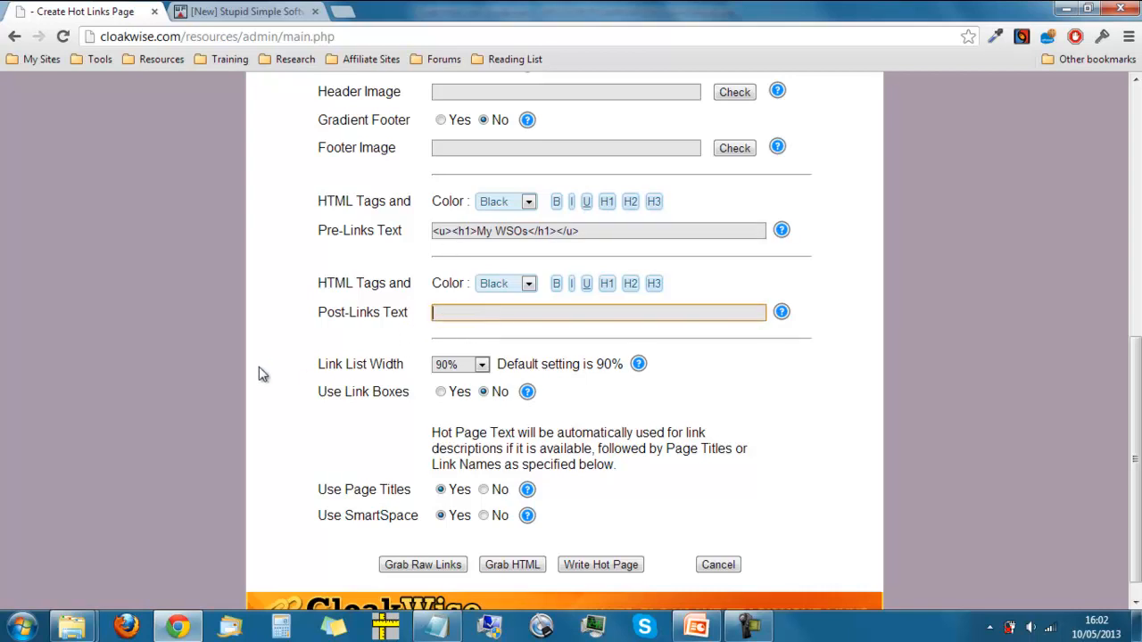
pyautogui.write('Check back every we')
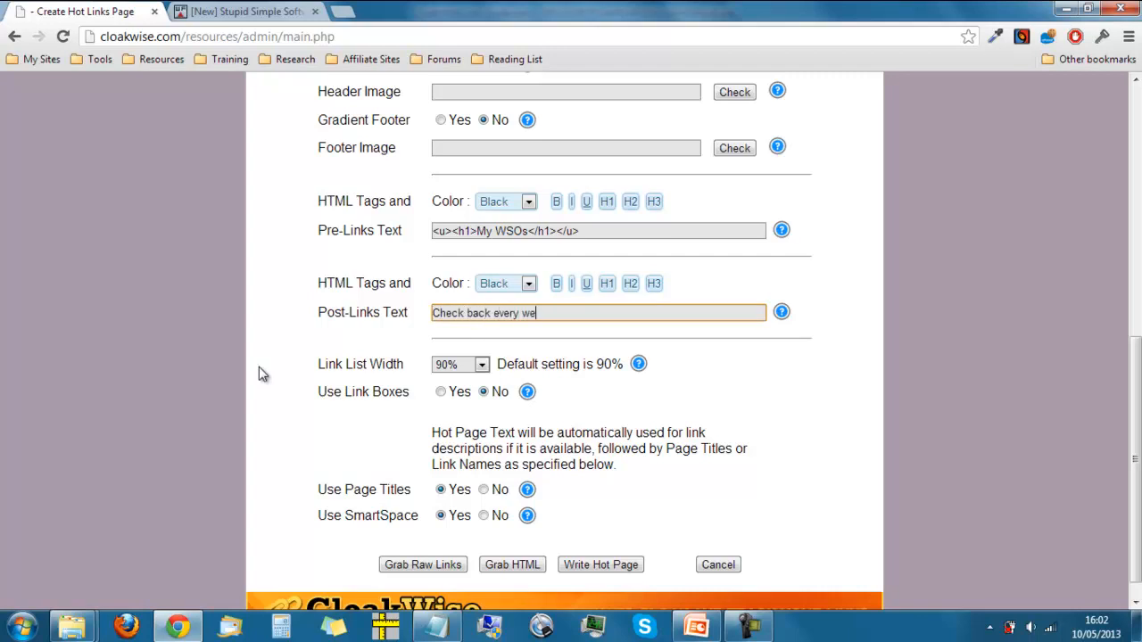
pyautogui.write('ek for more offerds')
pyautogui.press('BackSpace')
pyautogui.press('BackSpace')
pyautogui.press('BackSpace')
pyautogui.write('rs')
# Step: Format the post-links text as an underlined H3 heading, leaving no empty underline tags at its end
pyautogui.moveTo(631, 317); pyautogui.dragTo(347, 339)
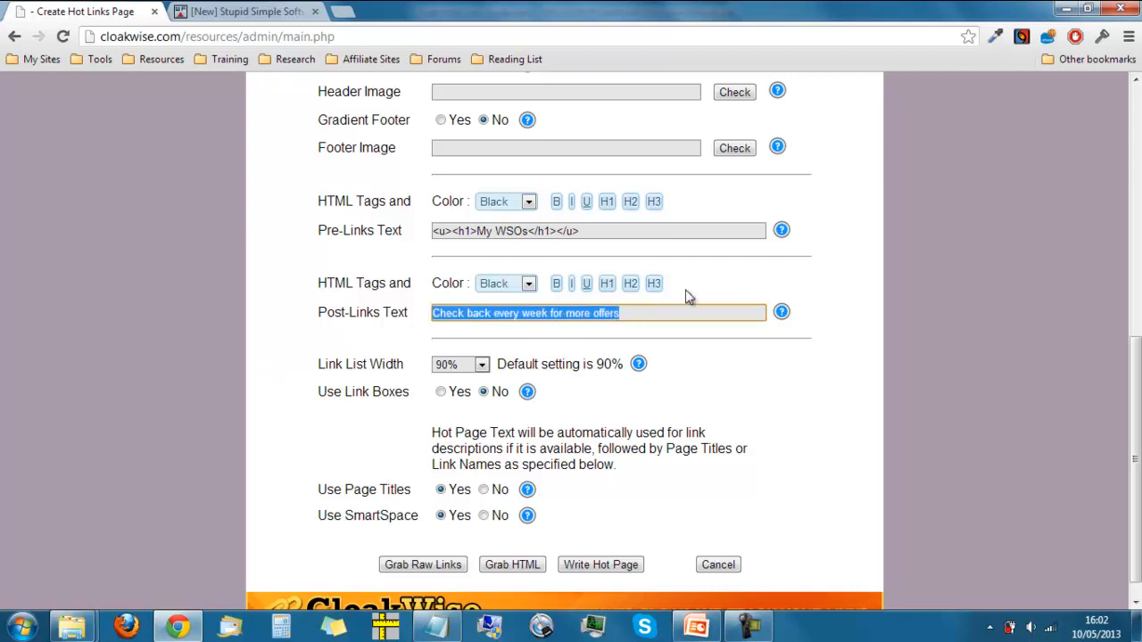
pyautogui.click(655, 283)
pyautogui.click(585, 283)
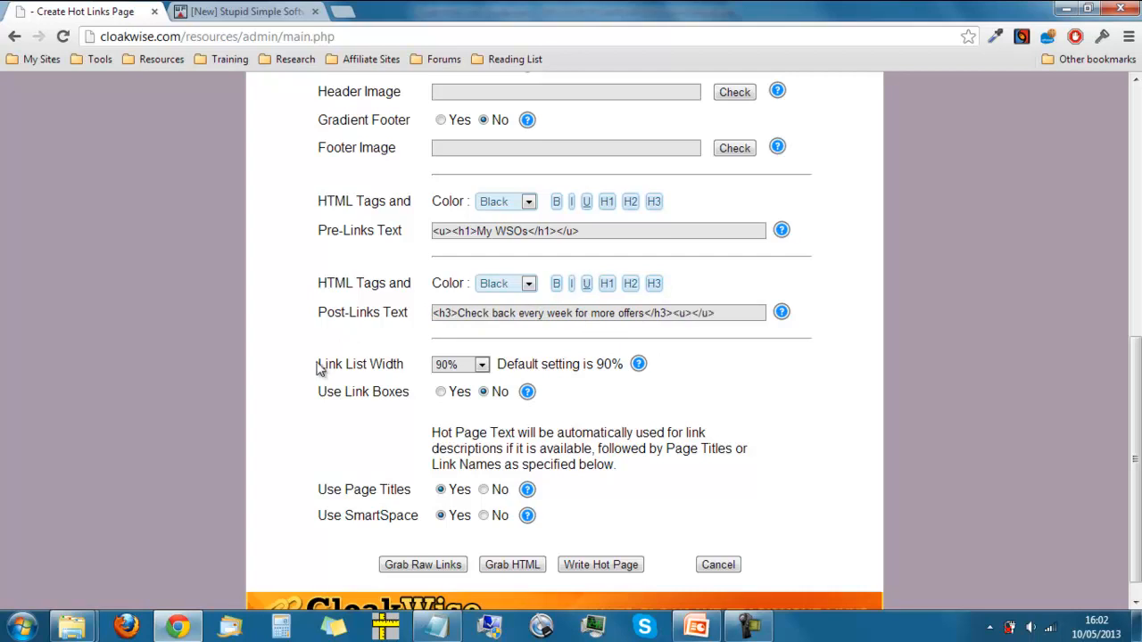
pyautogui.click(720, 317)
pyautogui.moveTo(720, 317); pyautogui.dragTo(675, 321)
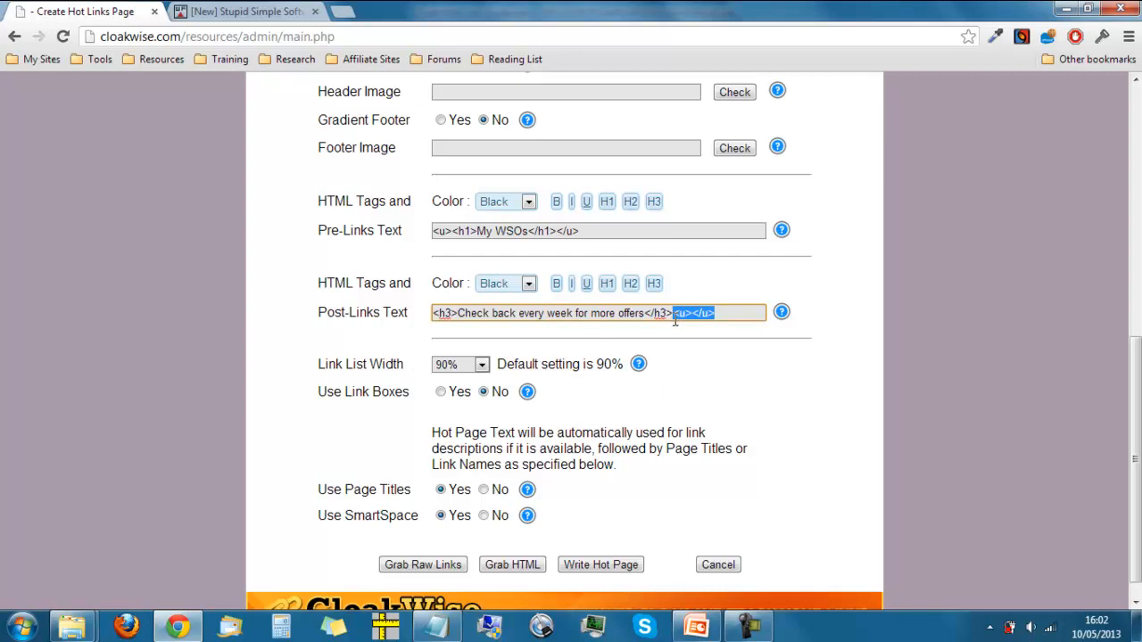
pyautogui.press('BackSpace')
pyautogui.moveTo(673, 314); pyautogui.dragTo(359, 319)
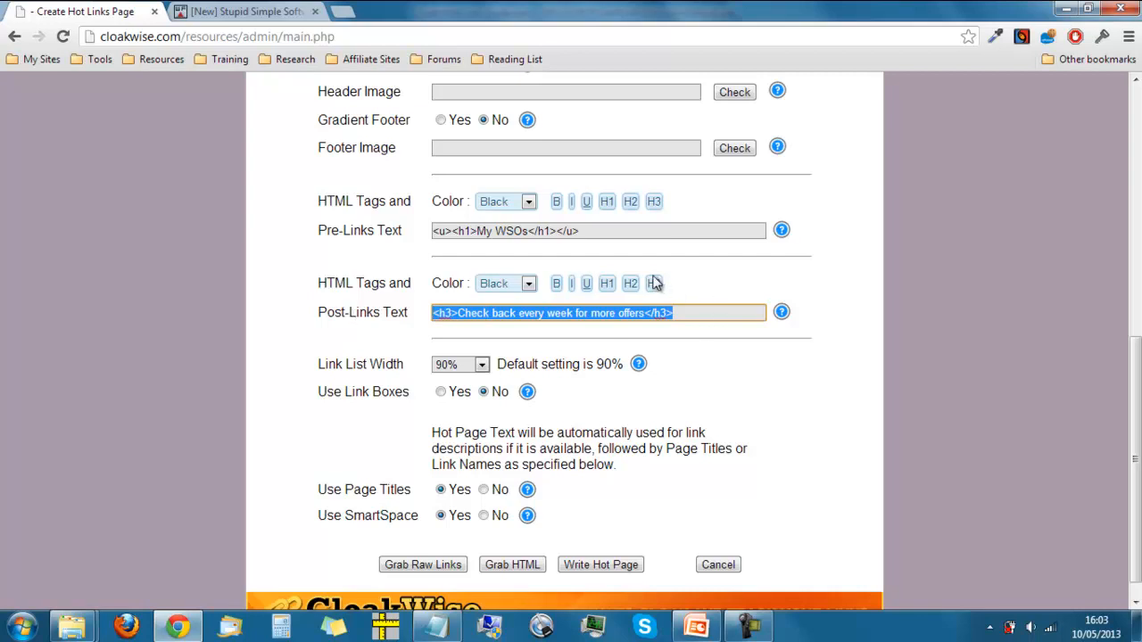
pyautogui.click(587, 283)
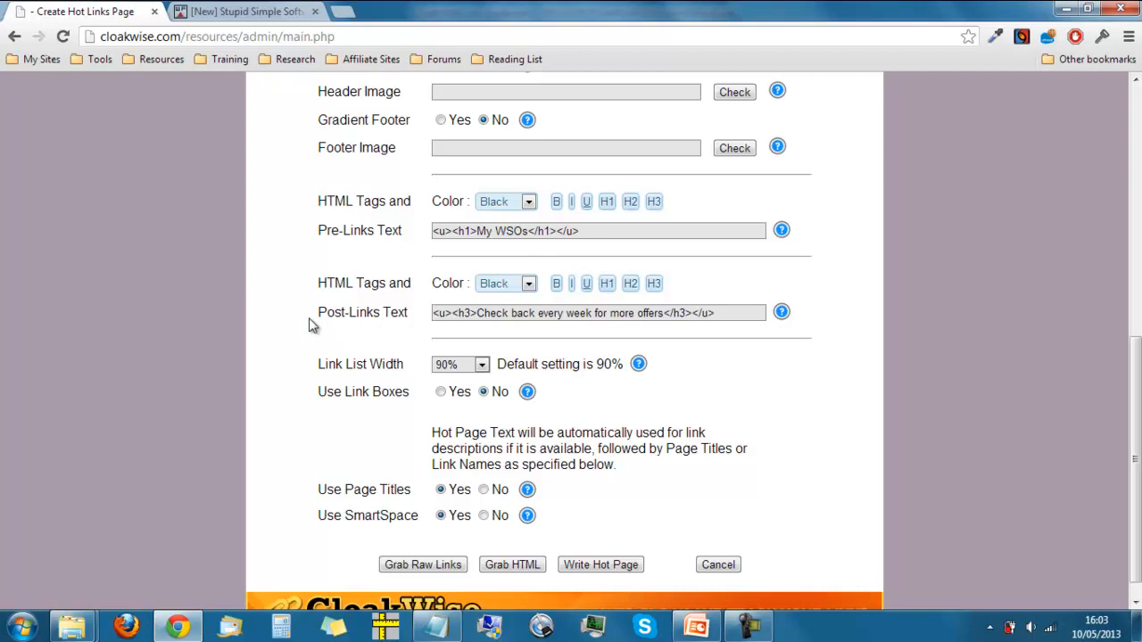
# Step: Set the link list width to 70%
pyautogui.scroll(-1, 311, 328)
pyautogui.moveTo(319, 340); pyautogui.dragTo(371, 343)
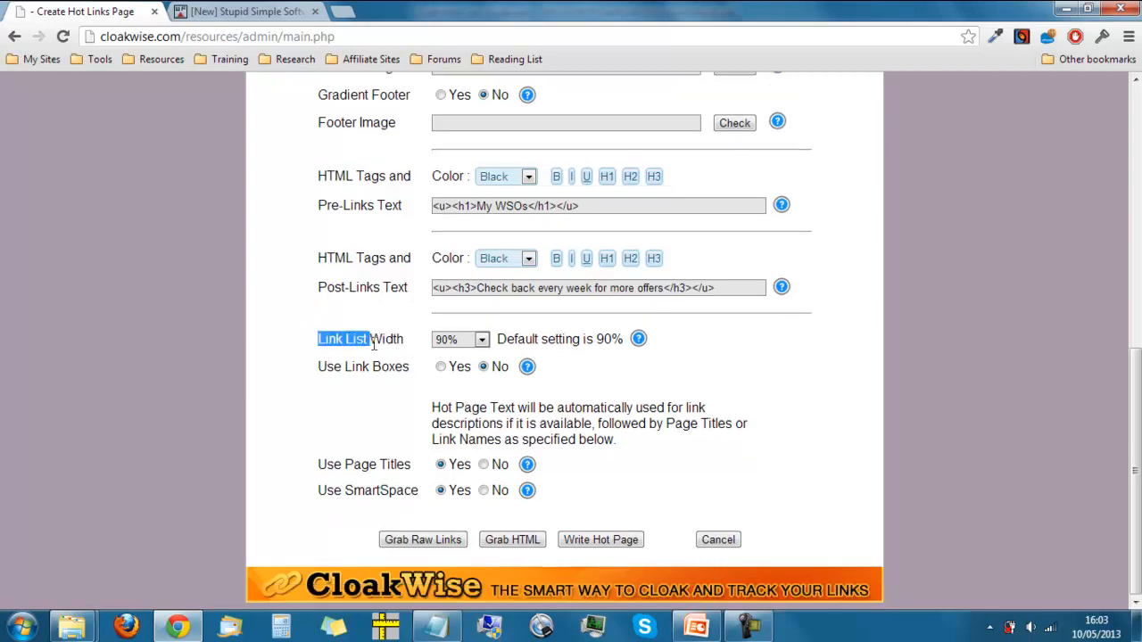
pyautogui.click(416, 344)
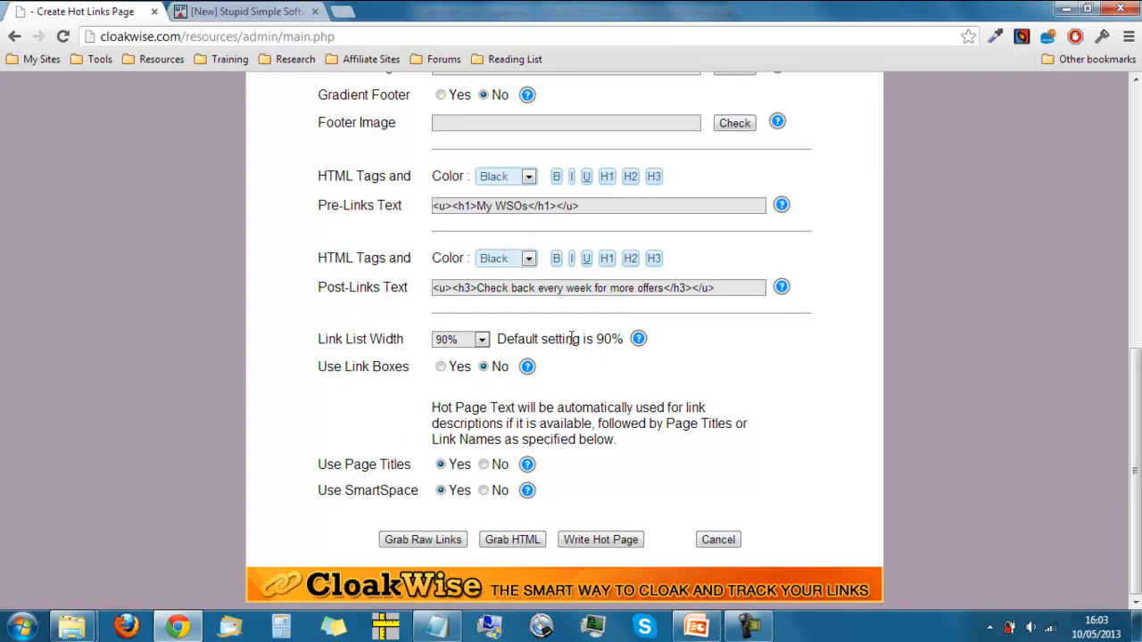
pyautogui.click(482, 339)
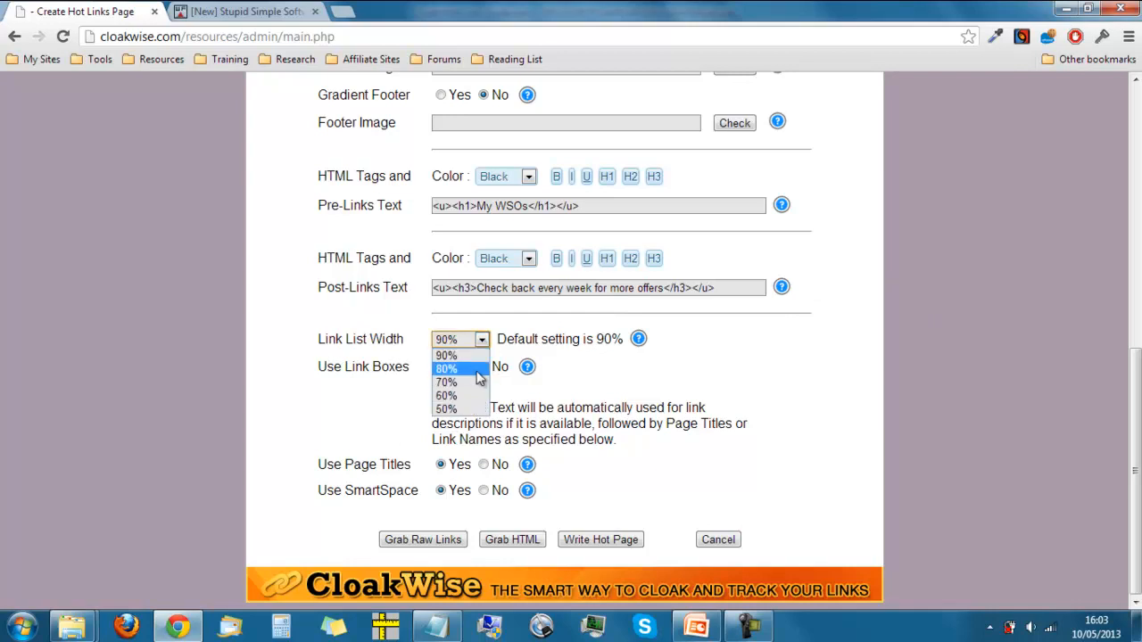
pyautogui.click(479, 382)
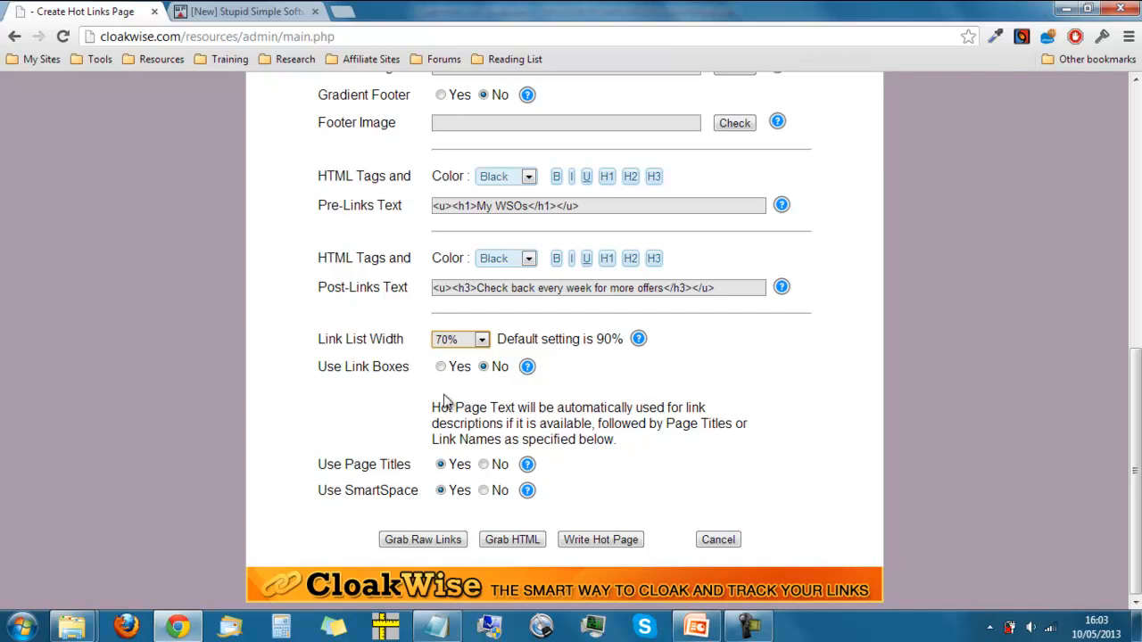
# Step: Enable link boxes and set the link border size to 2
pyautogui.click(441, 367)
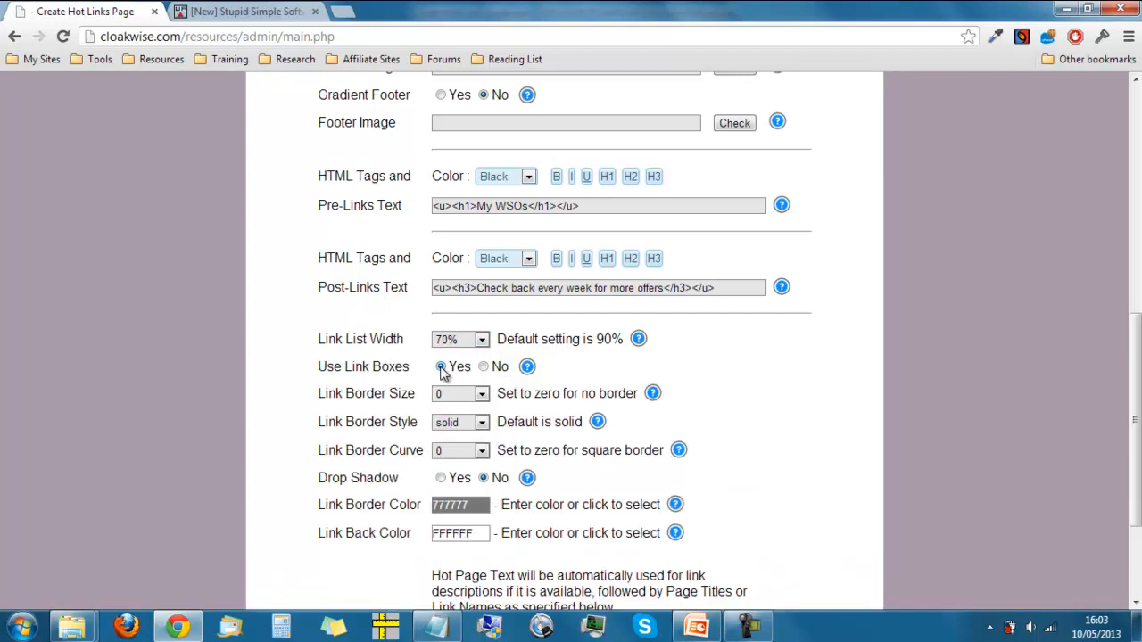
pyautogui.scroll(-3, 375, 377)
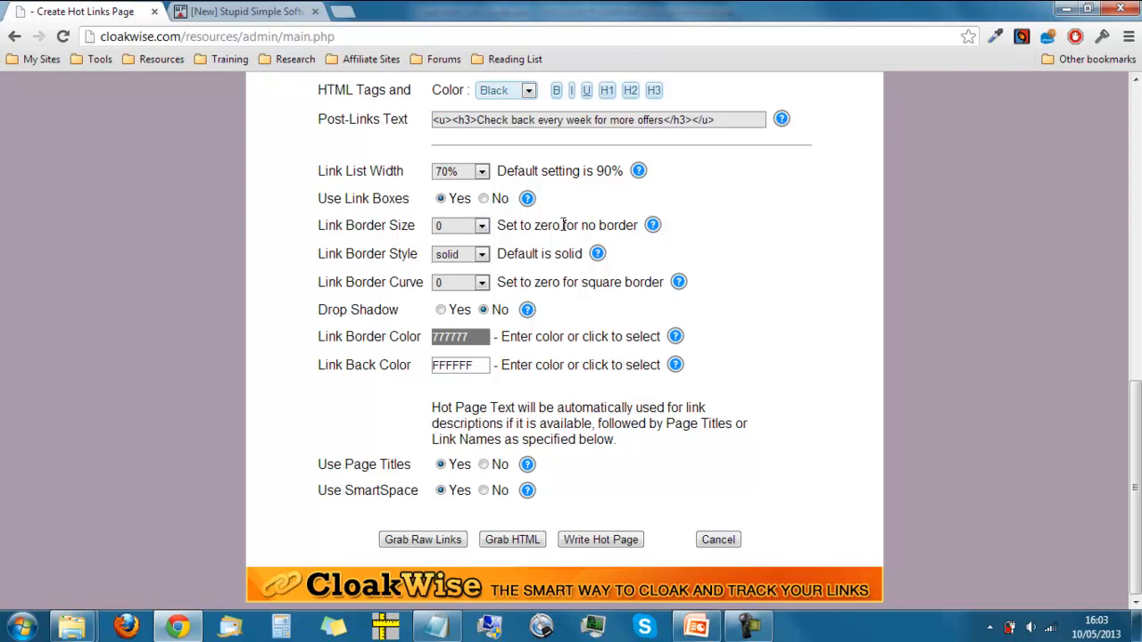
pyautogui.click(481, 226)
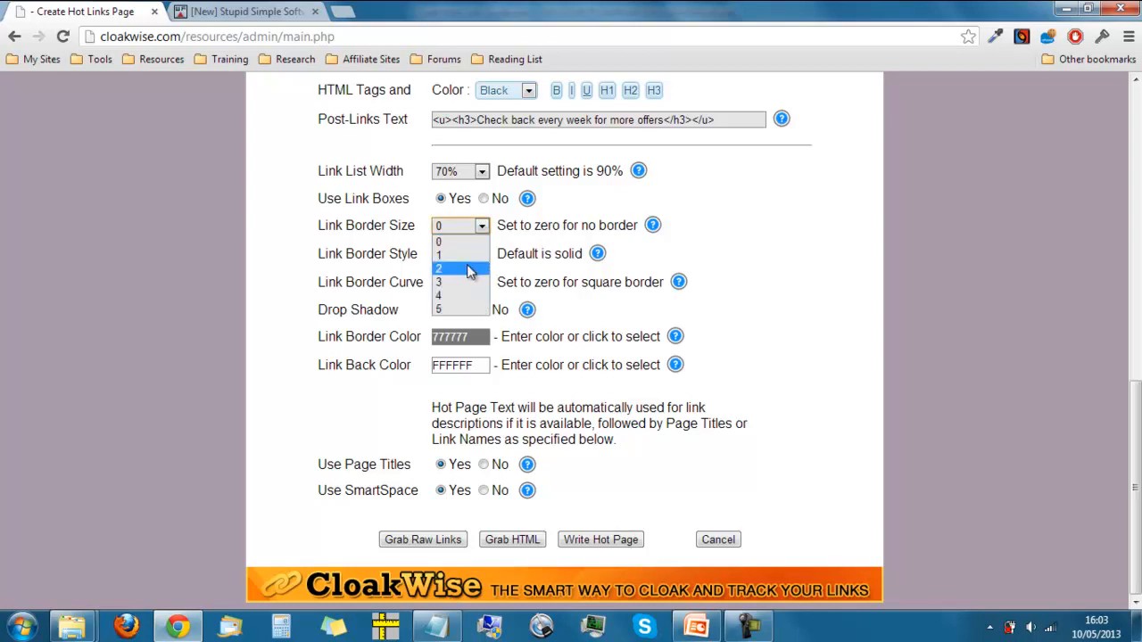
pyautogui.click(468, 268)
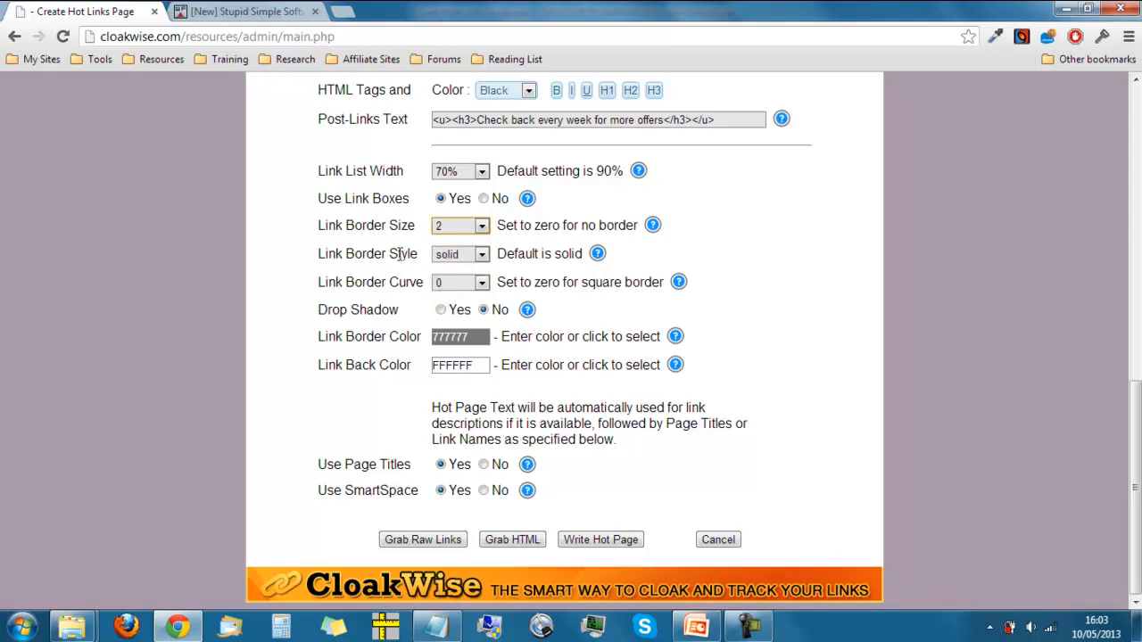
# Step: Set the link border style to ridge and the link border curve to 5
pyautogui.click(481, 256)
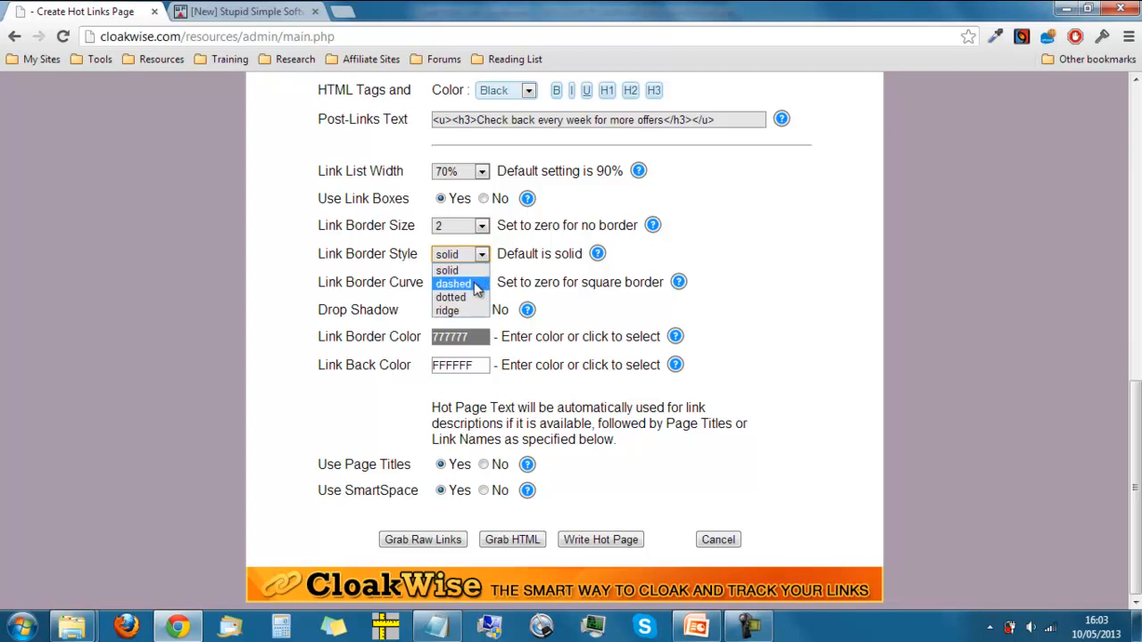
pyautogui.click(467, 311)
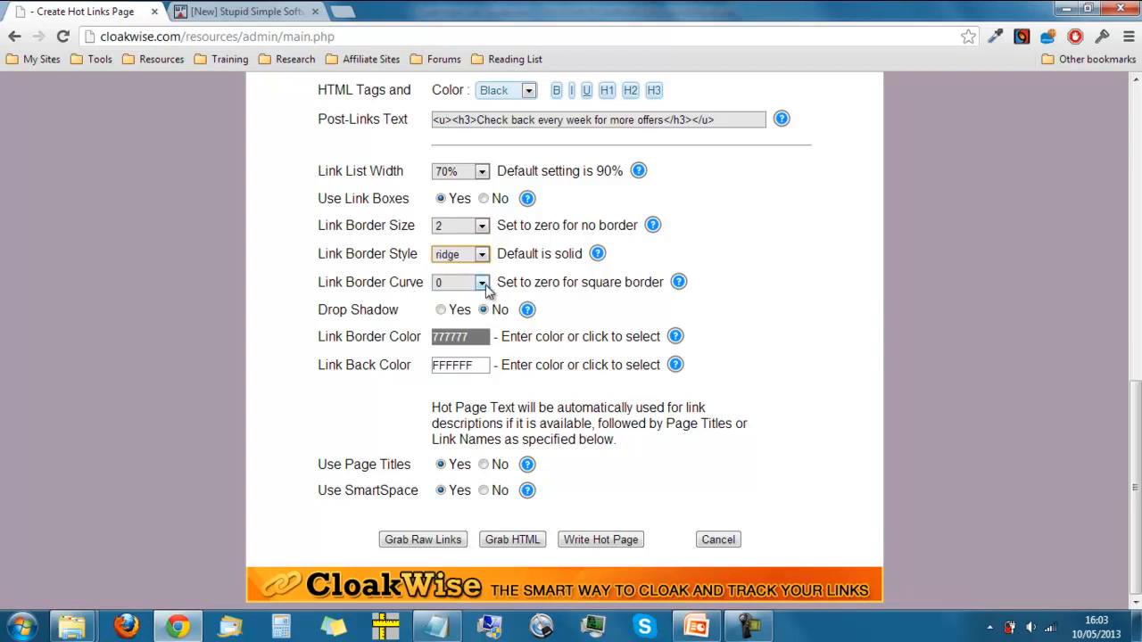
pyautogui.click(483, 284)
pyautogui.click(469, 313)
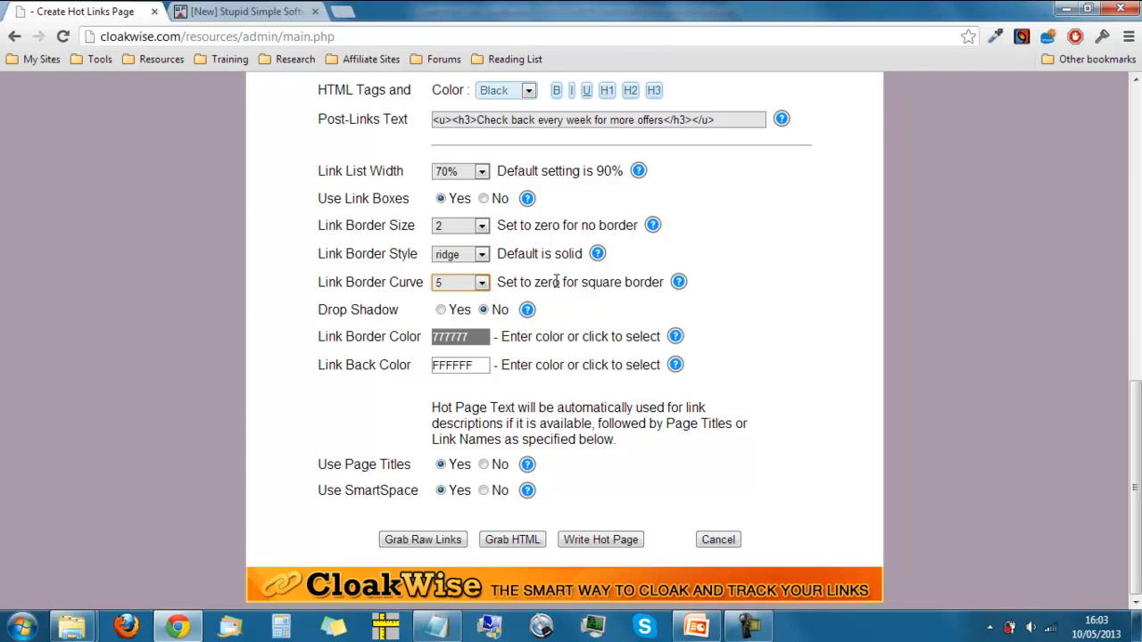
# Step: Enable the drop shadow for the link boxes and set the link border color to dark red 771405
pyautogui.click(440, 311)
pyautogui.scroll(10, 553, 343)
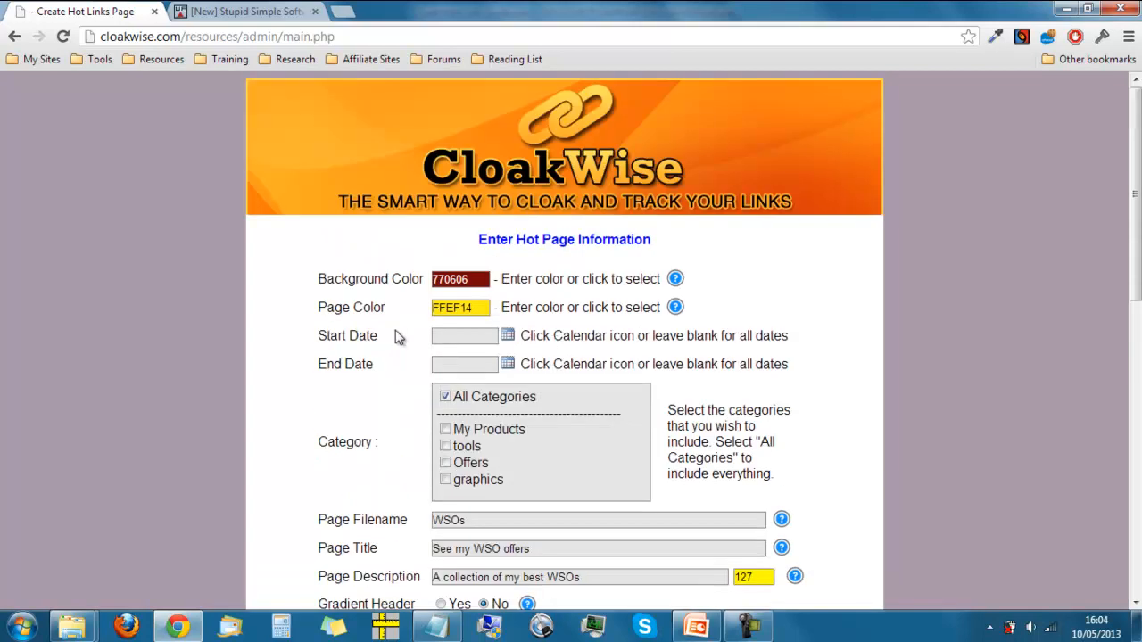
pyautogui.scroll(-10, 363, 330)
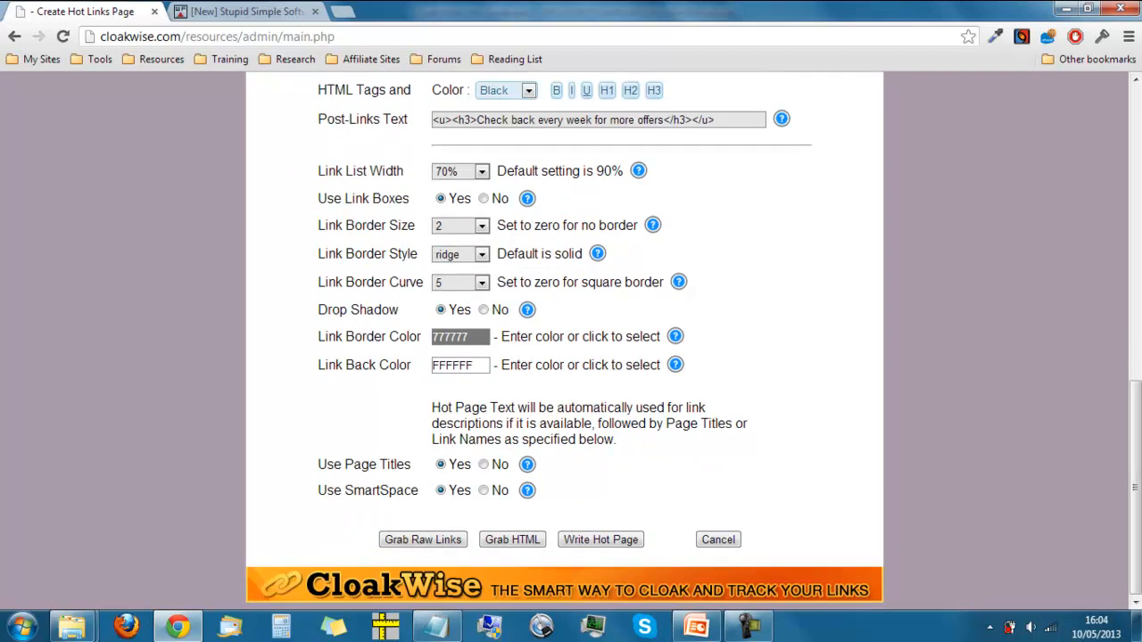
pyautogui.click(468, 338)
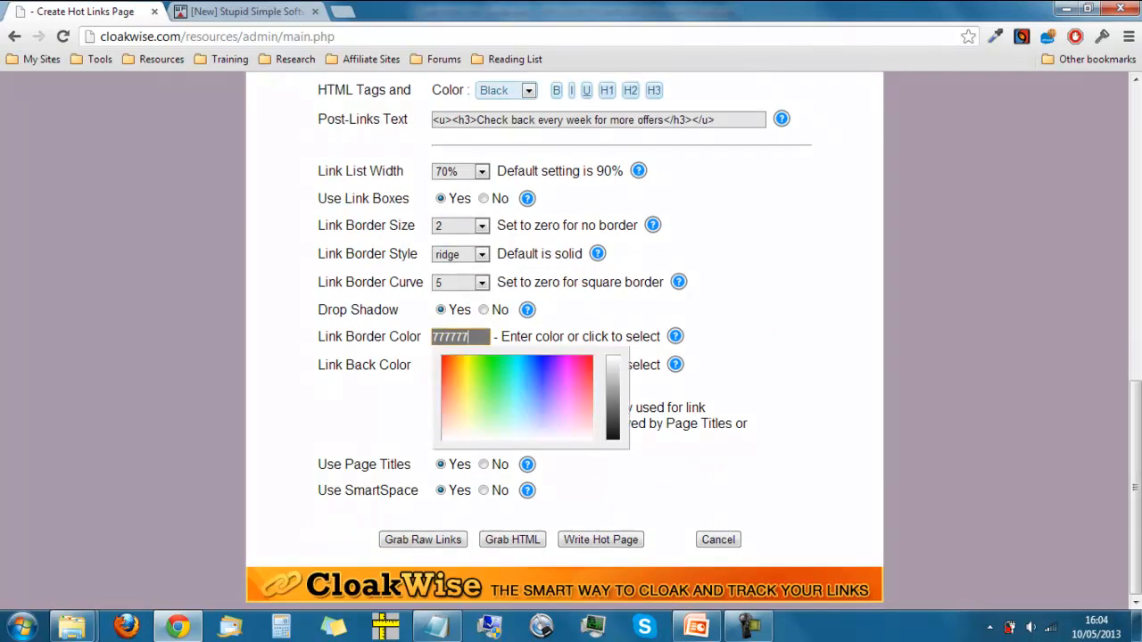
pyautogui.click(444, 358)
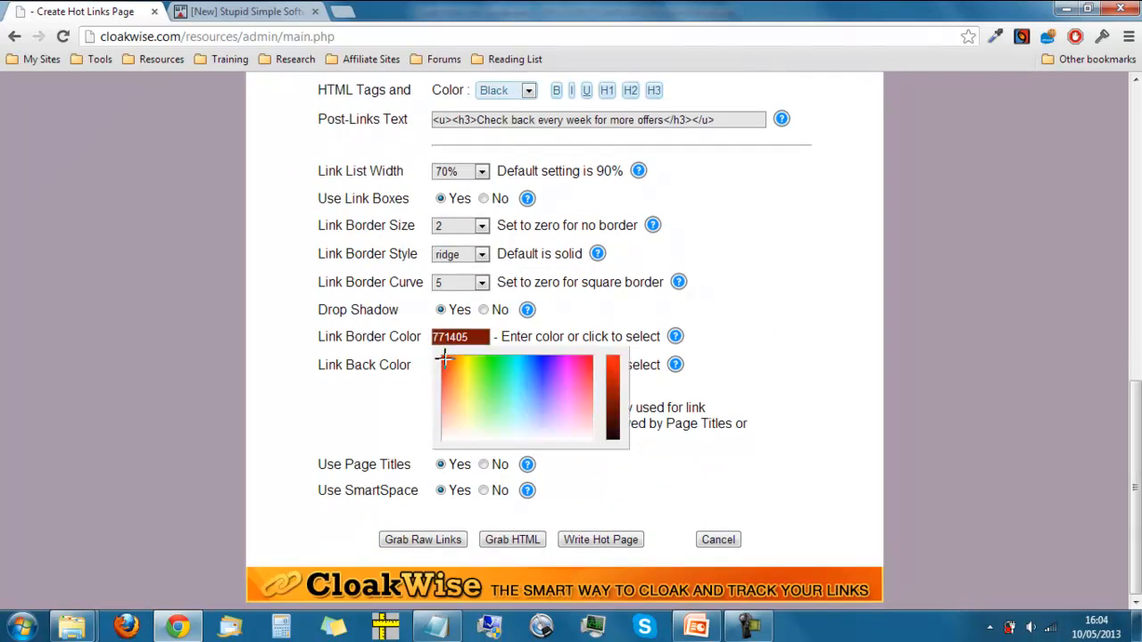
pyautogui.click(365, 400)
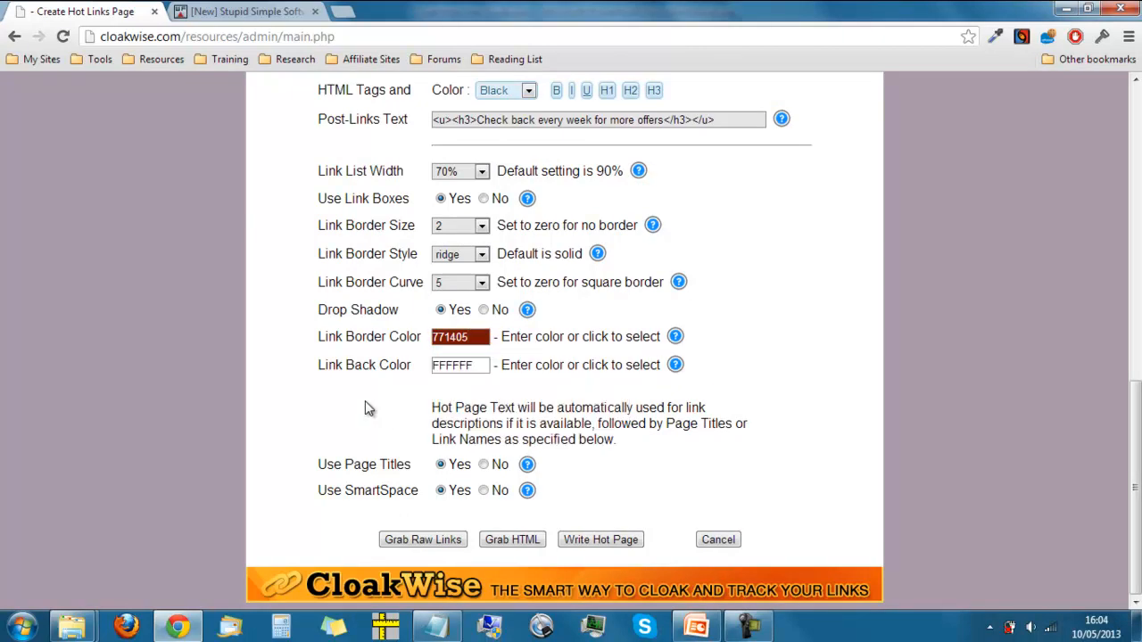
# Step: Set the link back color to blue 250DFF and write the hot page
pyautogui.click(480, 365)
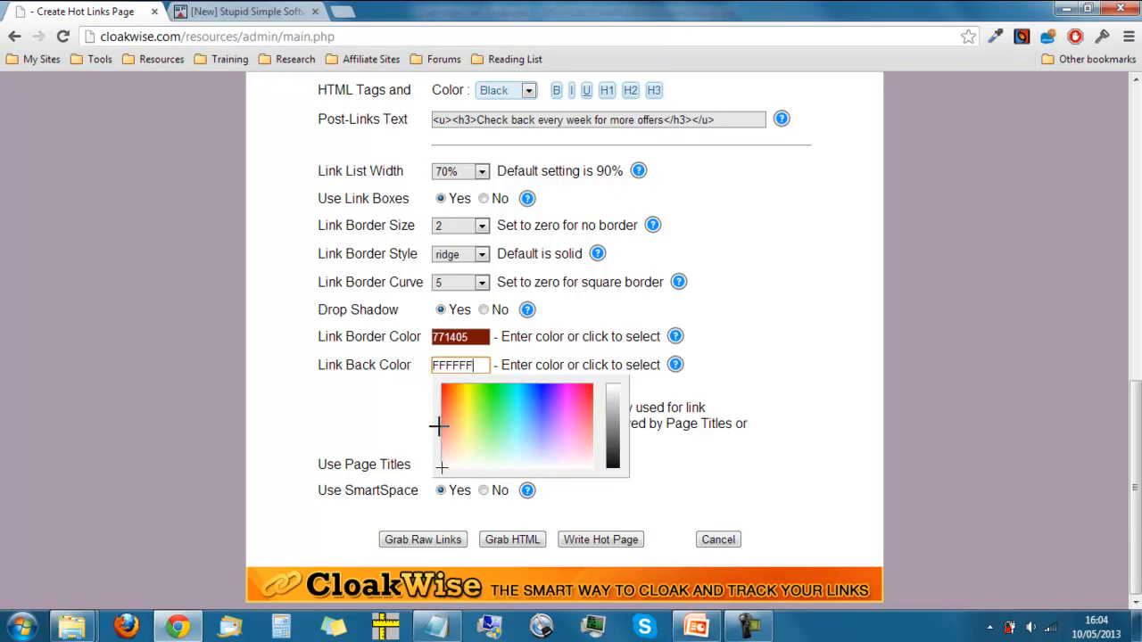
pyautogui.click(543, 388)
pyautogui.click(359, 457)
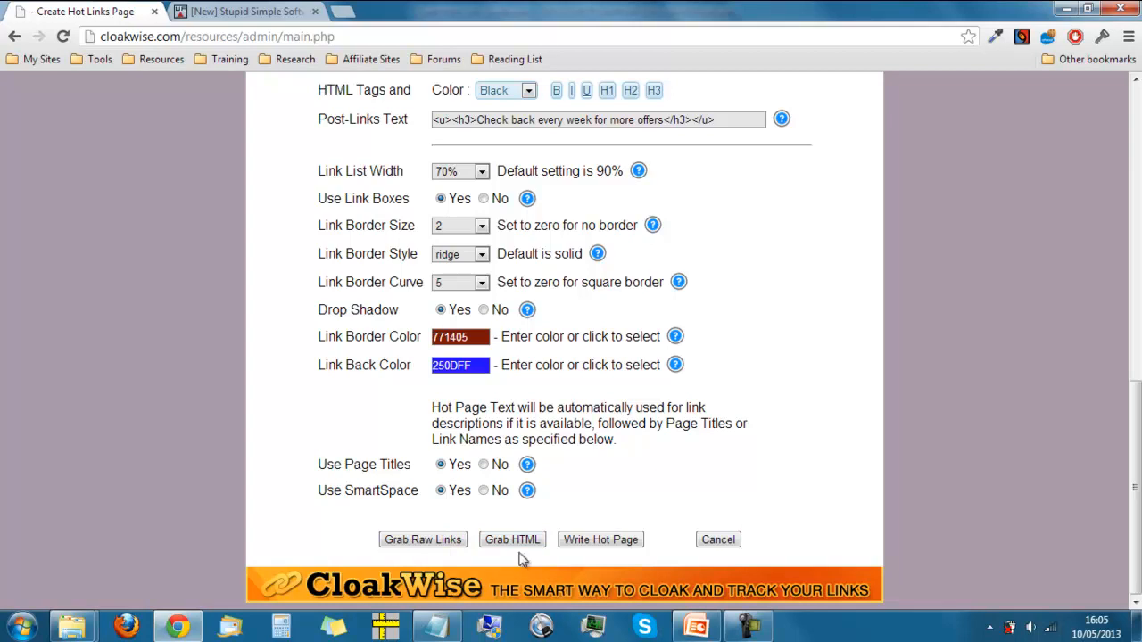
pyautogui.click(604, 543)
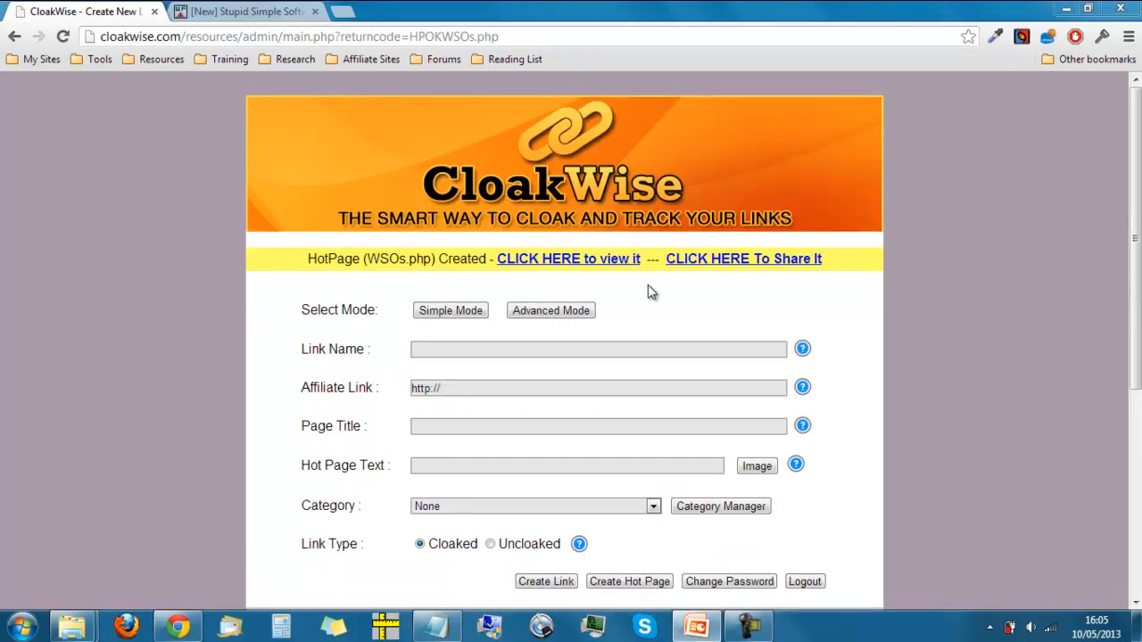
# Step: View the finished WSOs.php hot page, test its first link, and return to the hot page
pyautogui.click(567, 261)
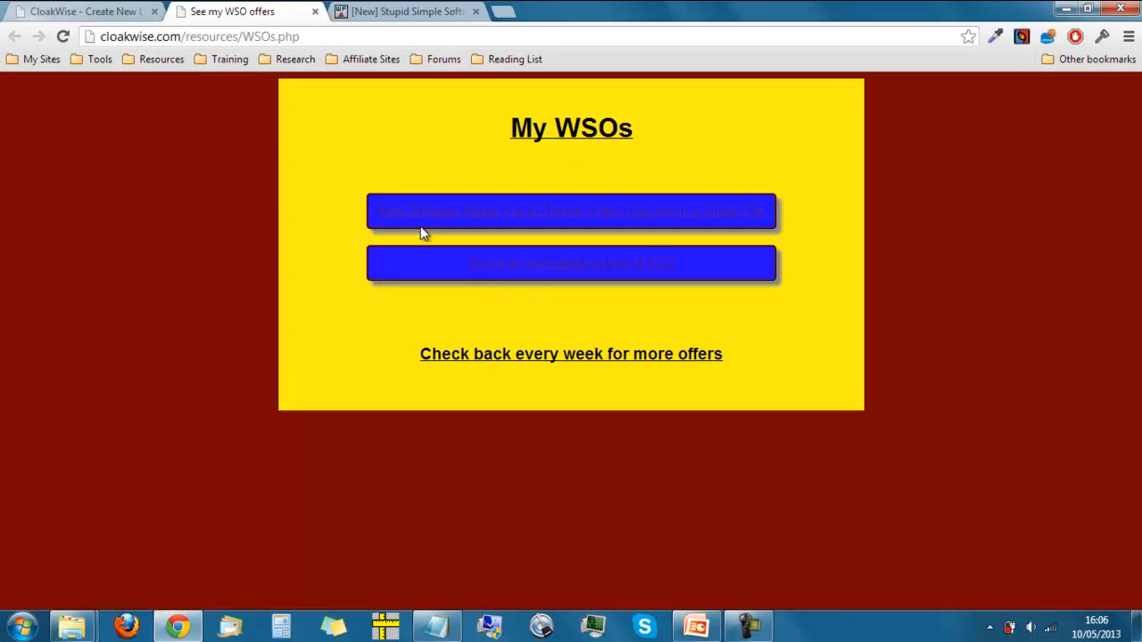
pyautogui.click(466, 213)
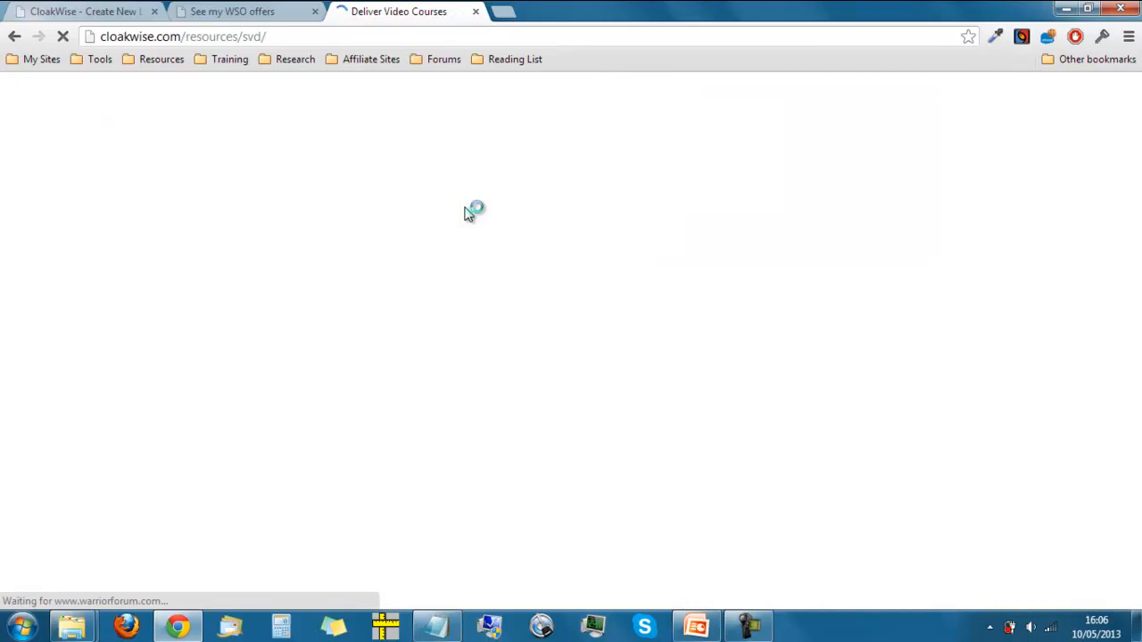
pyautogui.click(224, 11)
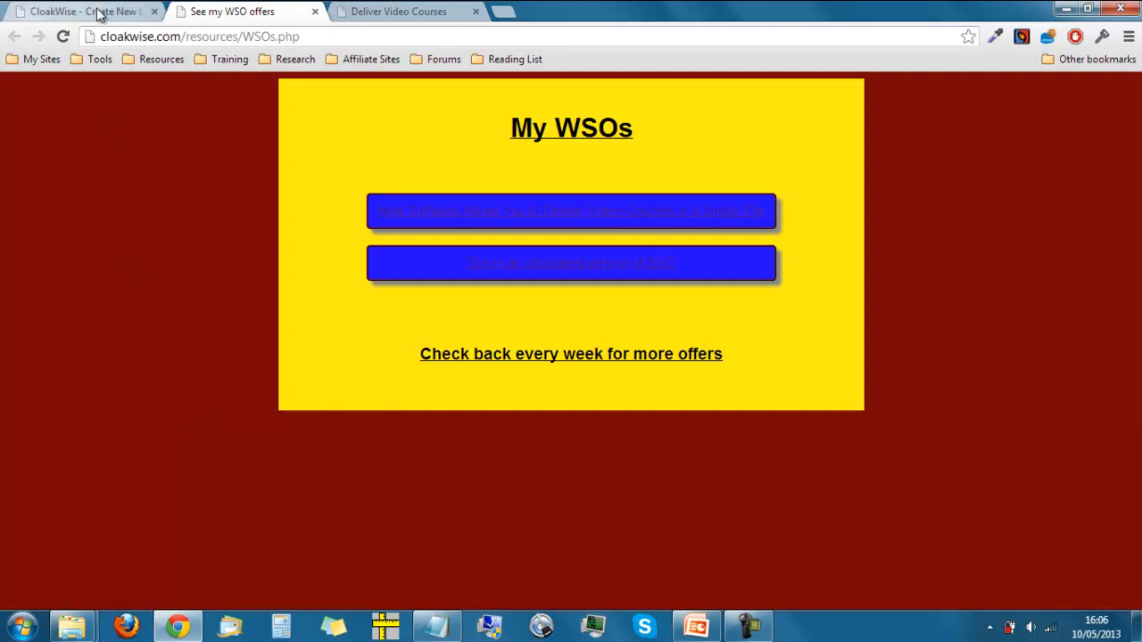
# Step: Open a new hot page form from the CloakWise admin page and grab the links as an HTML list
pyautogui.click(27, 10)
pyautogui.scroll(-4, 185, 278)
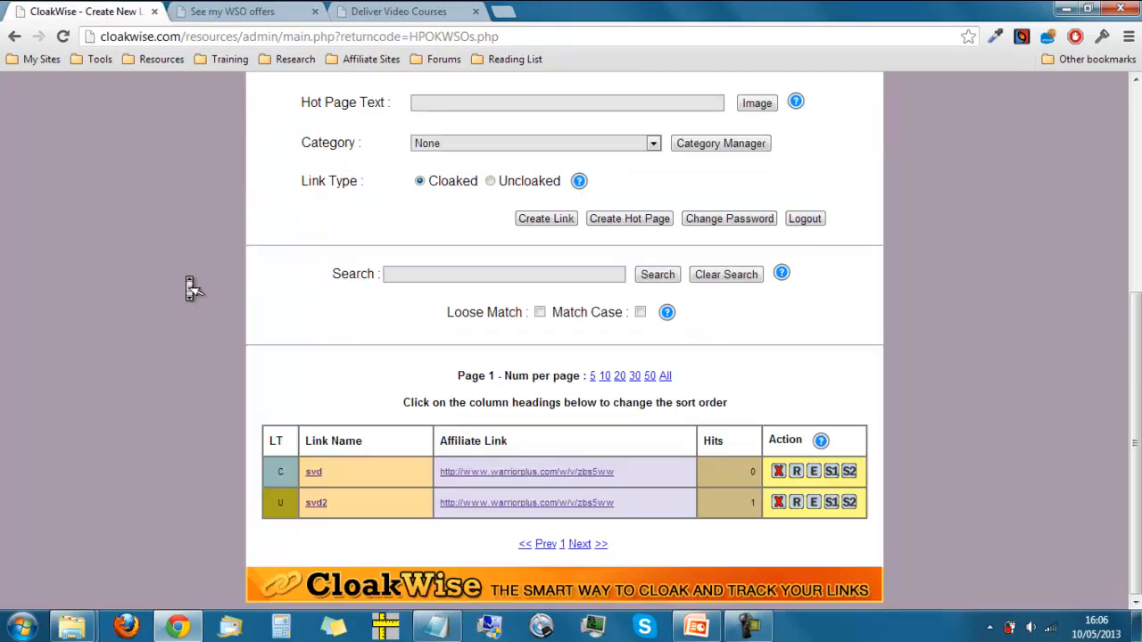
pyautogui.scroll(1, 185, 280)
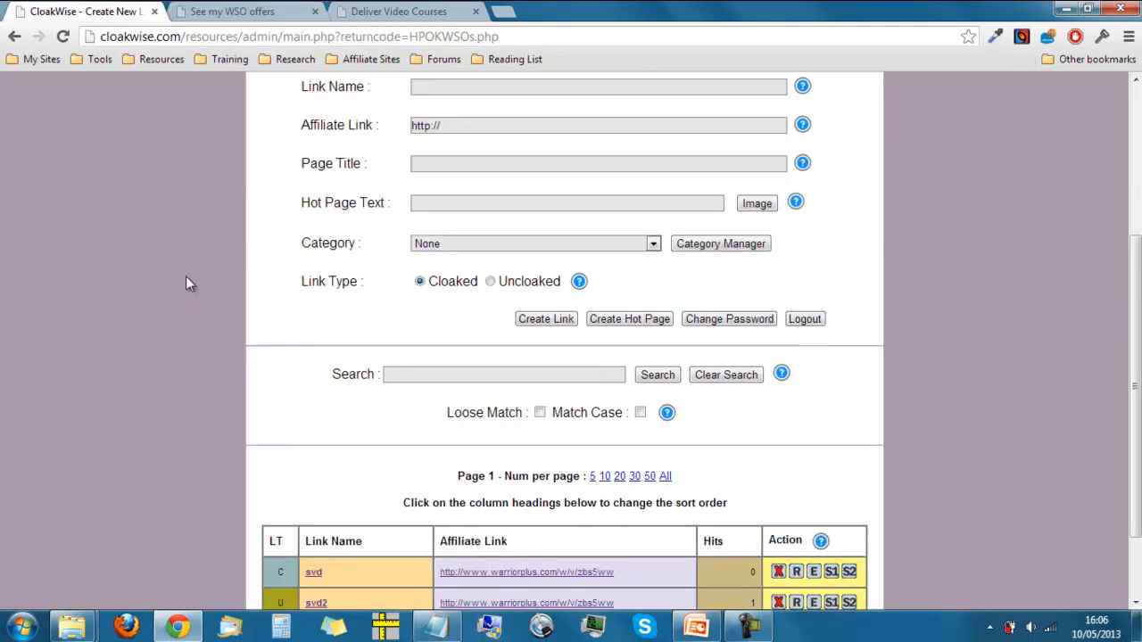
pyautogui.click(629, 319)
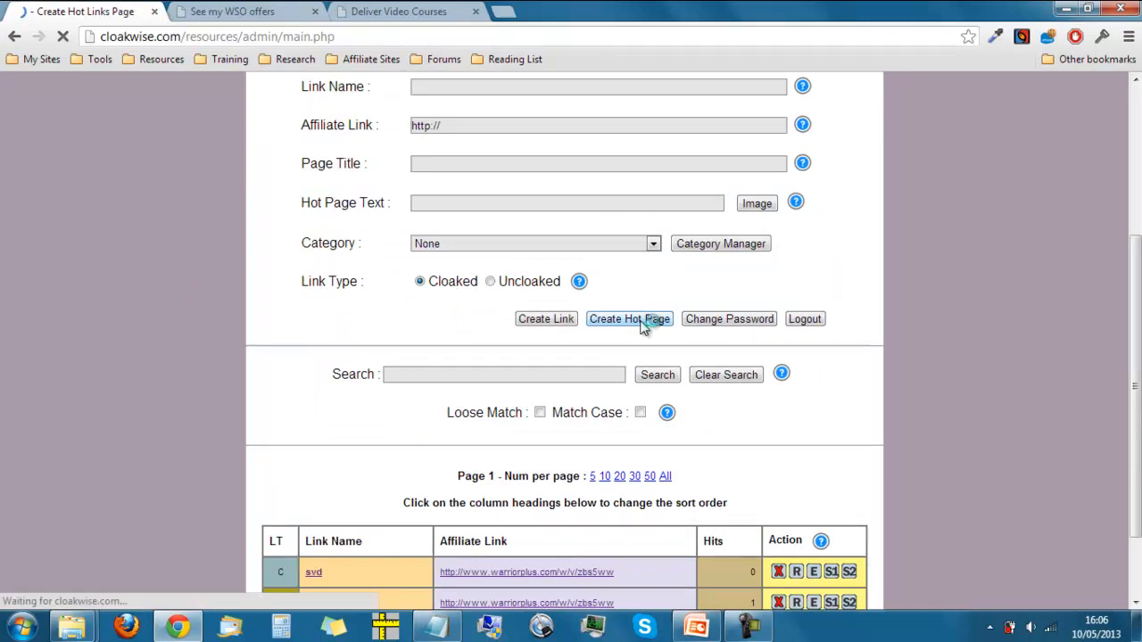
pyautogui.scroll(-1, 257, 432)
pyautogui.scroll(-5, 256, 432)
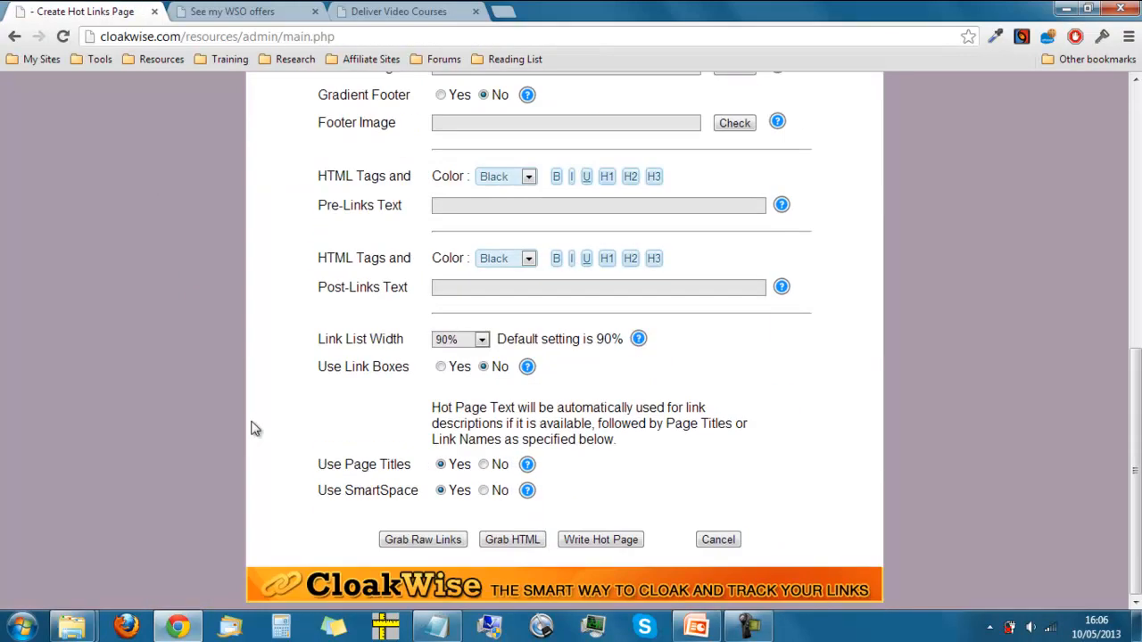
pyautogui.click(498, 547)
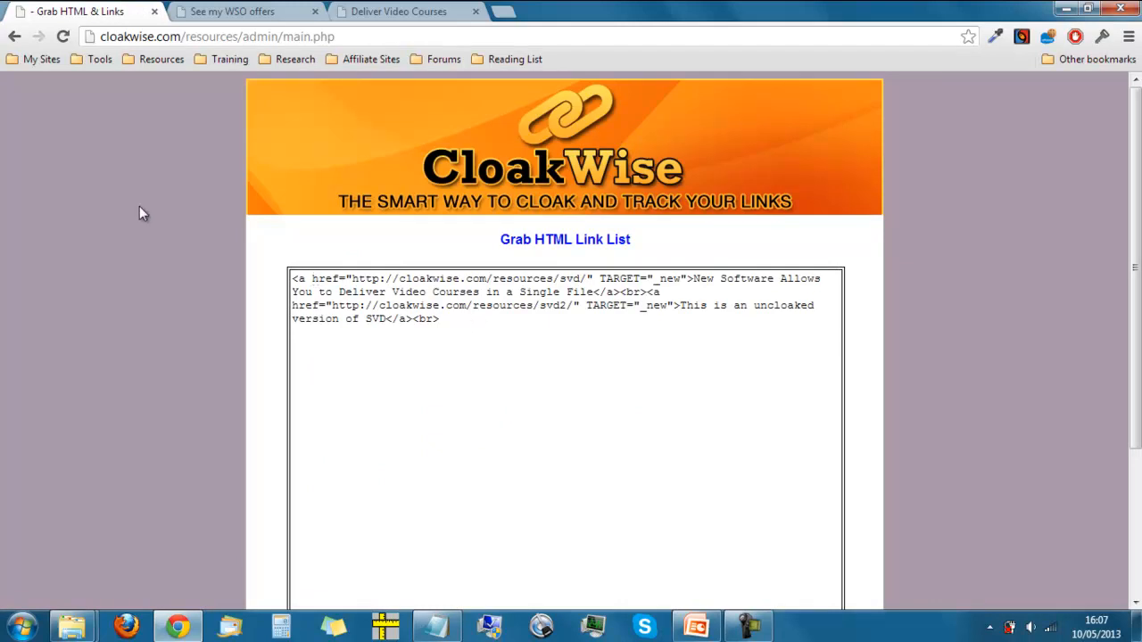
# Step: Return to the hot page form, grab the raw links instead, and select the whole list of URLs
pyautogui.click(14, 37)
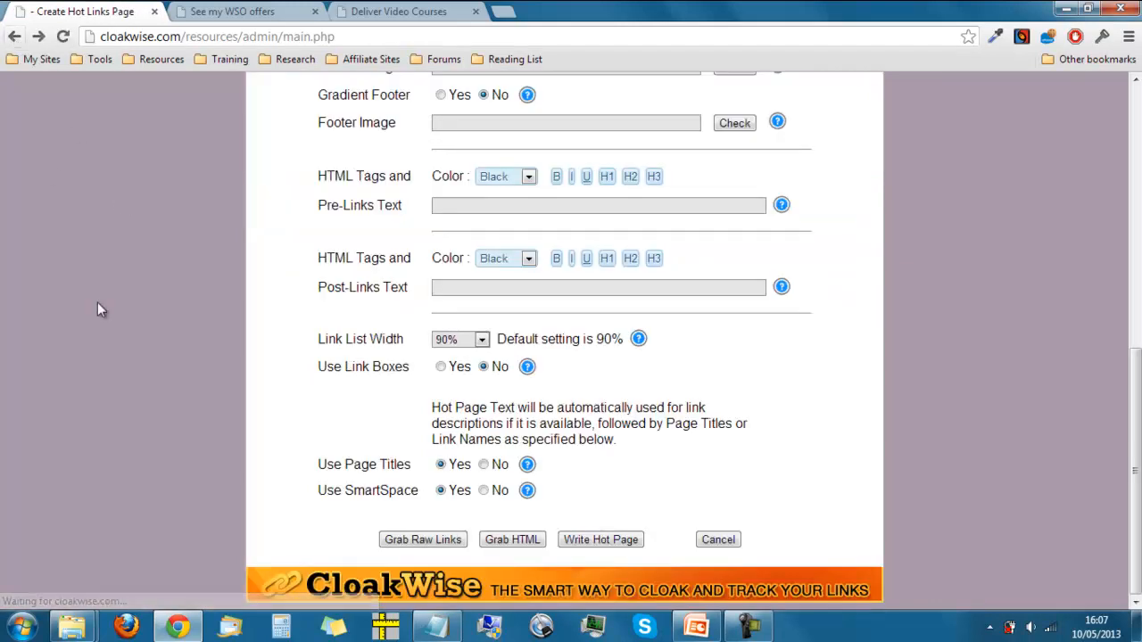
pyautogui.click(445, 544)
pyautogui.click(519, 302)
pyautogui.hotkey('ctrl', 'a')
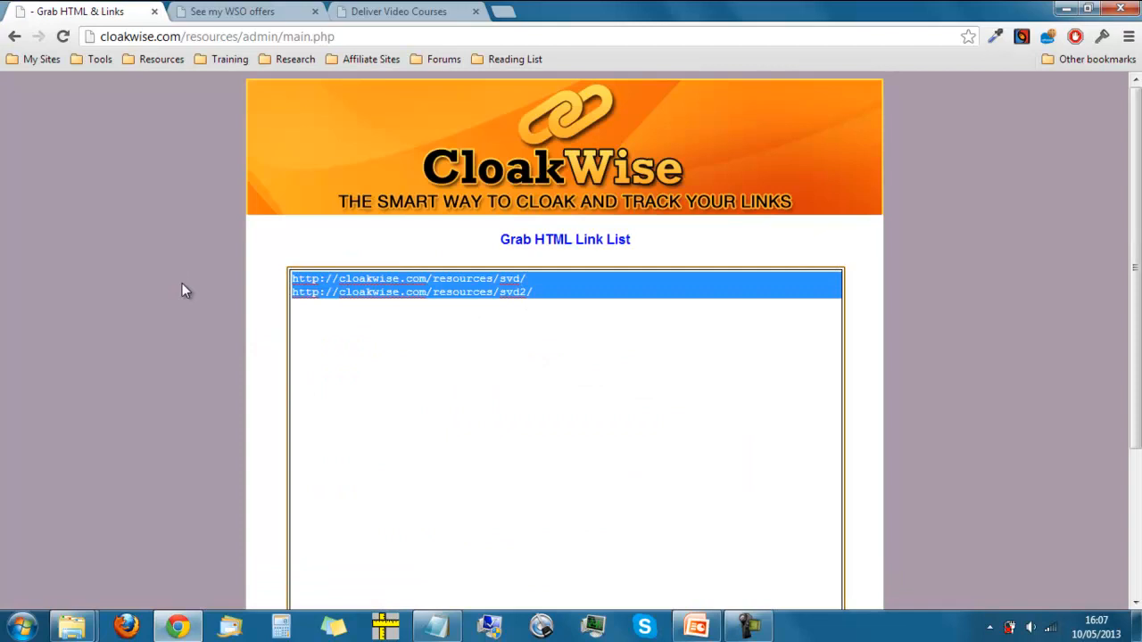
pyautogui.click(231, 337)
# Step: Finish with the raw link list and check the link table on the main admin page
pyautogui.scroll(-3, 230, 337)
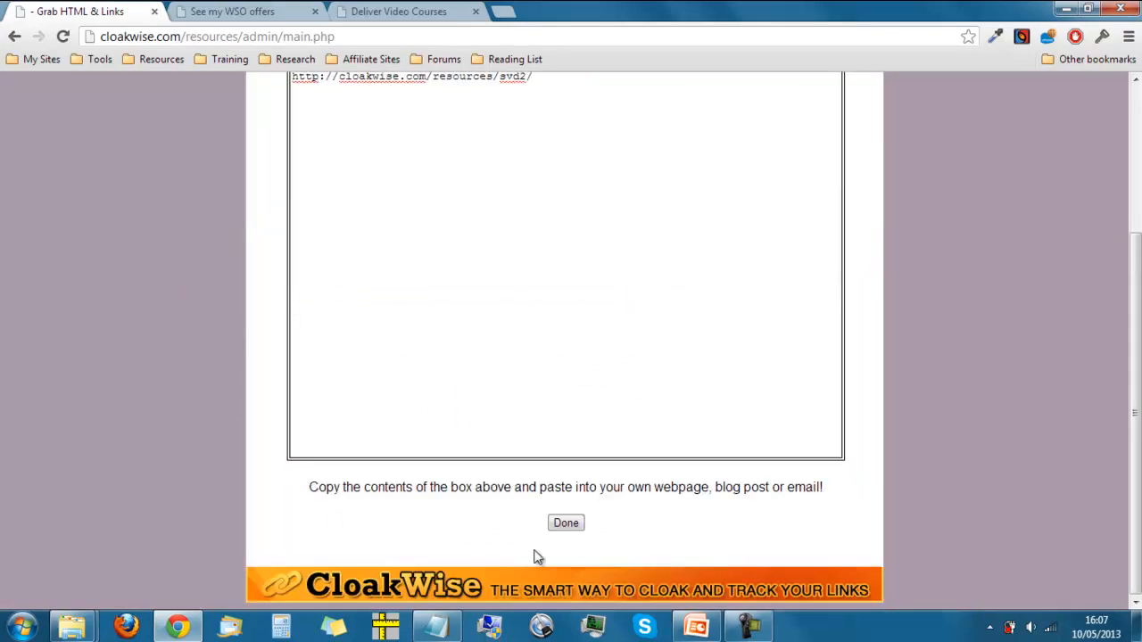
pyautogui.click(567, 525)
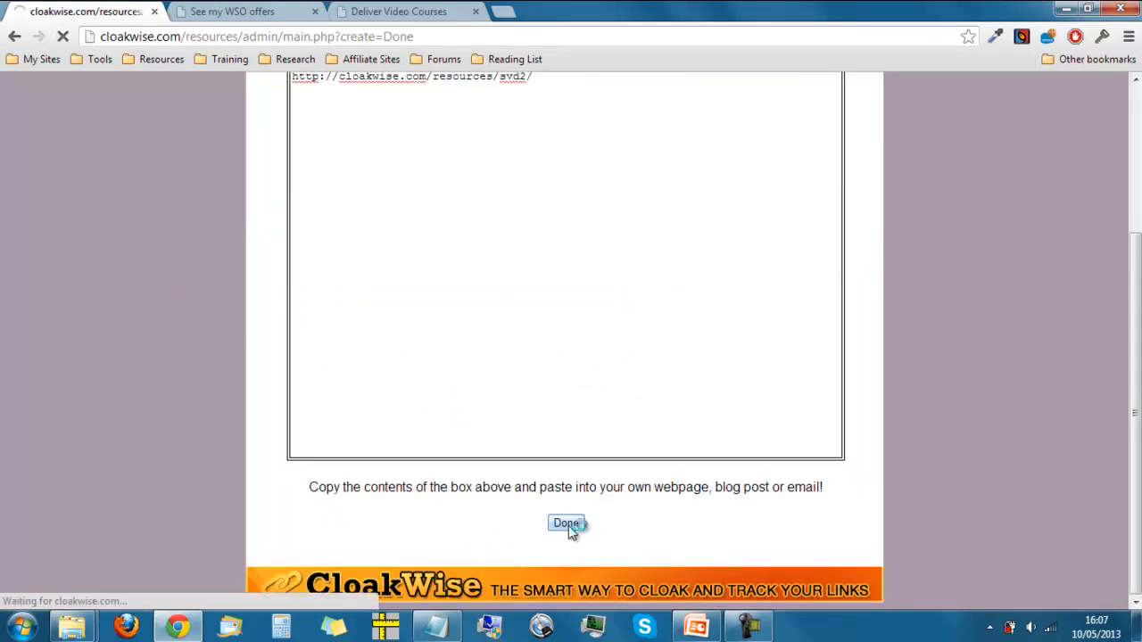
pyautogui.scroll(-4, 128, 406)
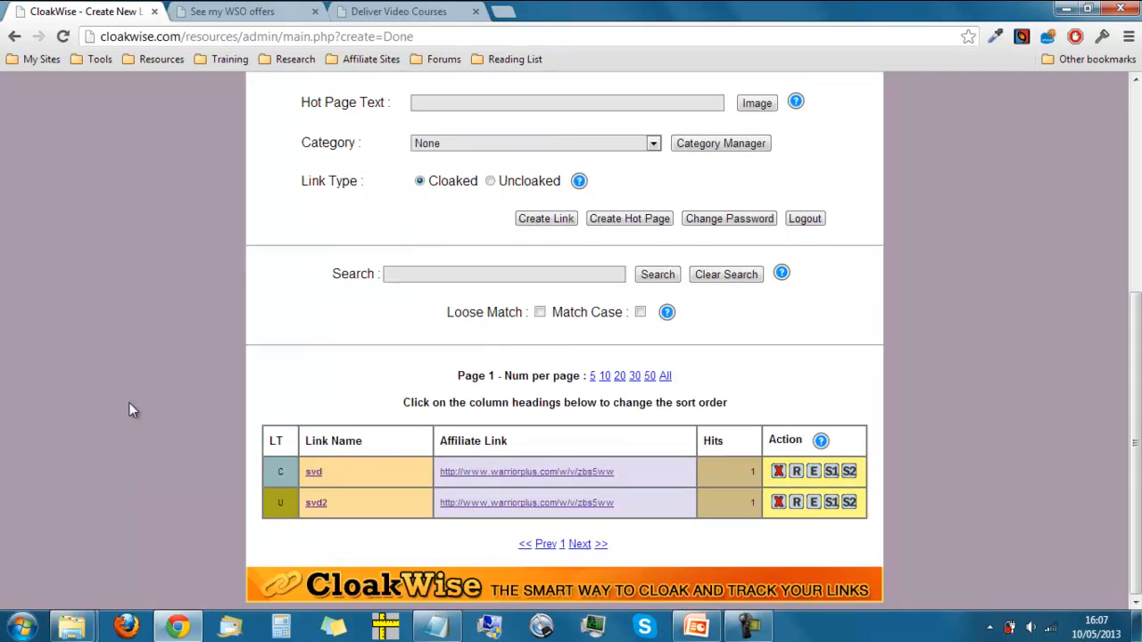
pyautogui.scroll(4, 195, 488)
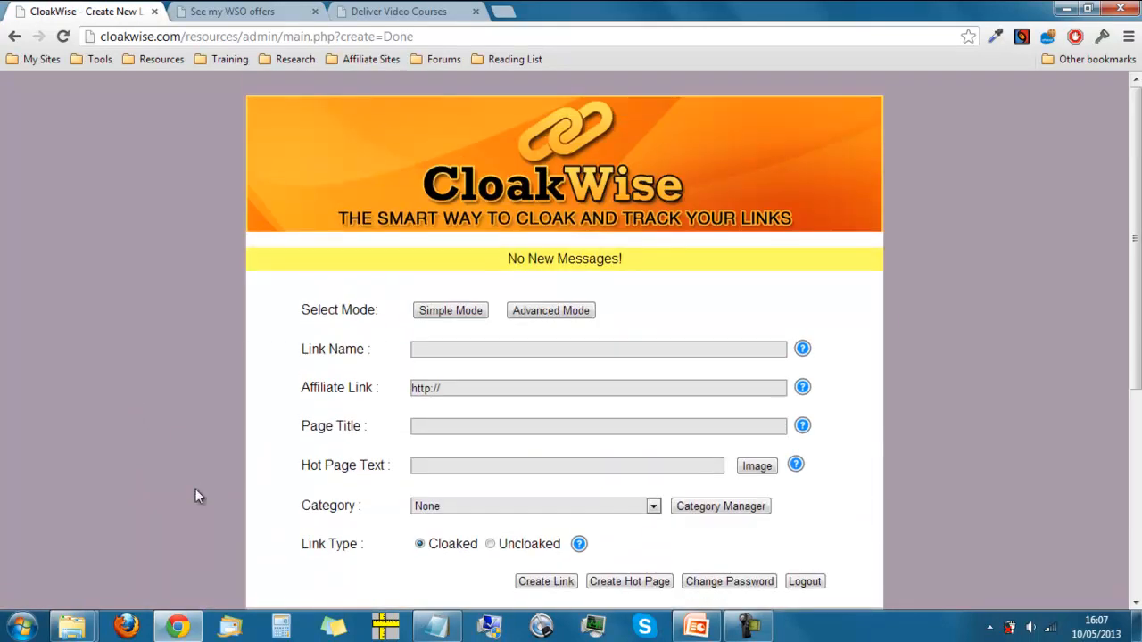